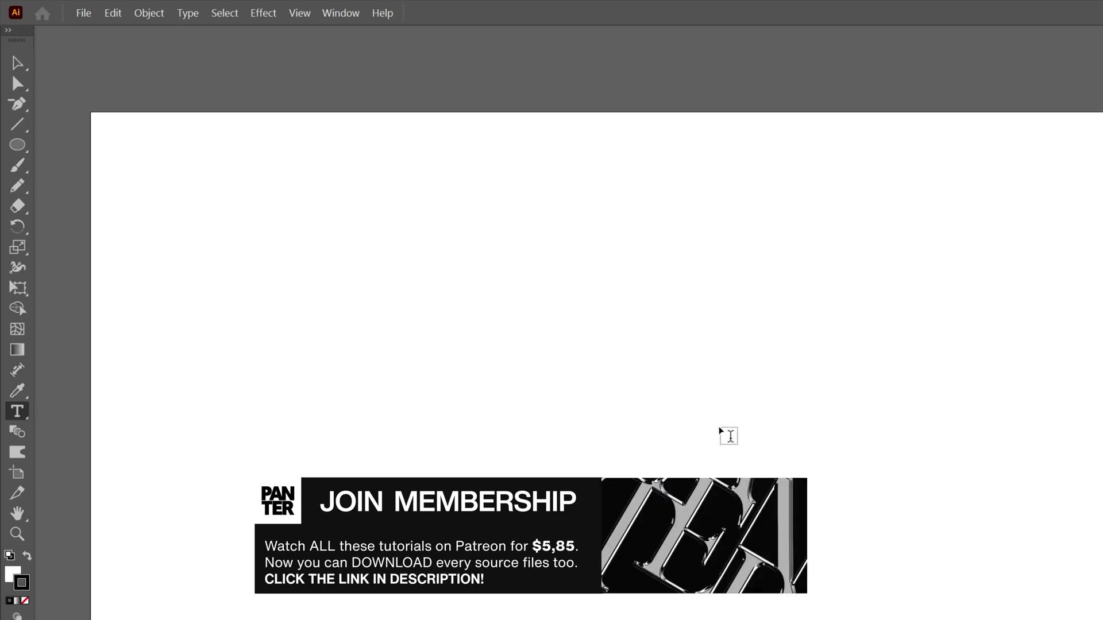
Type a 3, set it in Neue Haas Grotesk Display Pro 65 Medium, and convert it to outlines.
click(763, 488)
key(Escape)
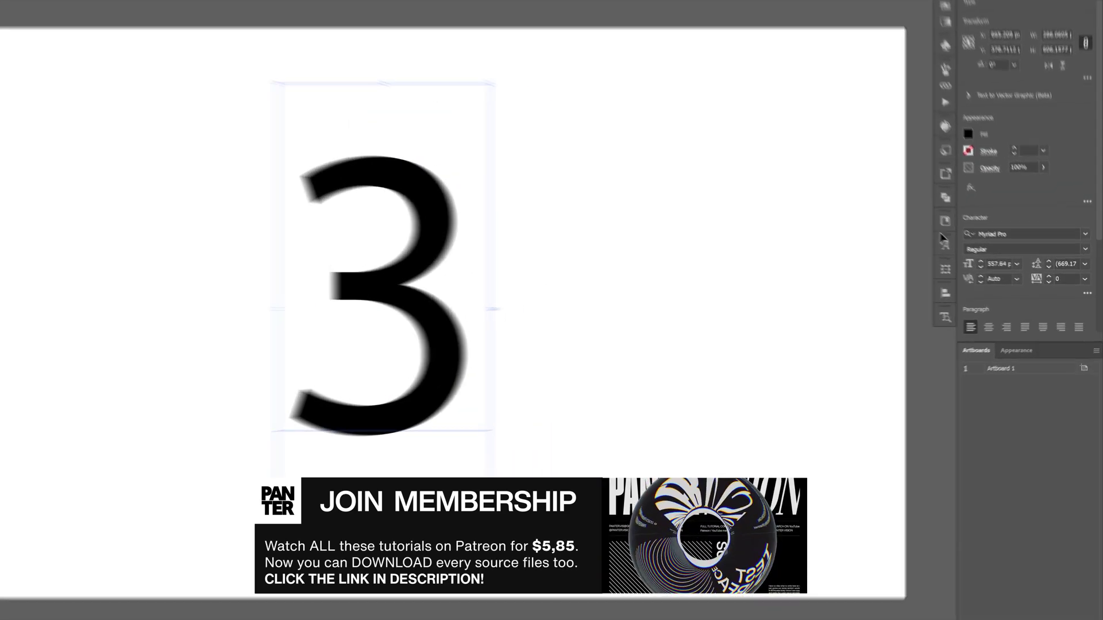
click(1025, 245)
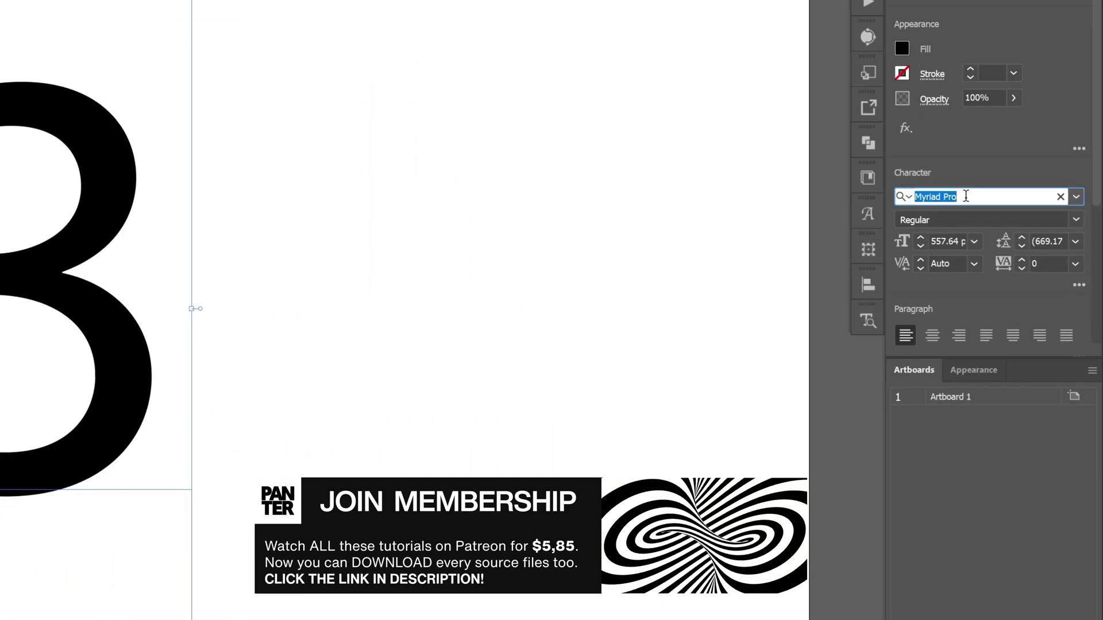
text(neue haas)
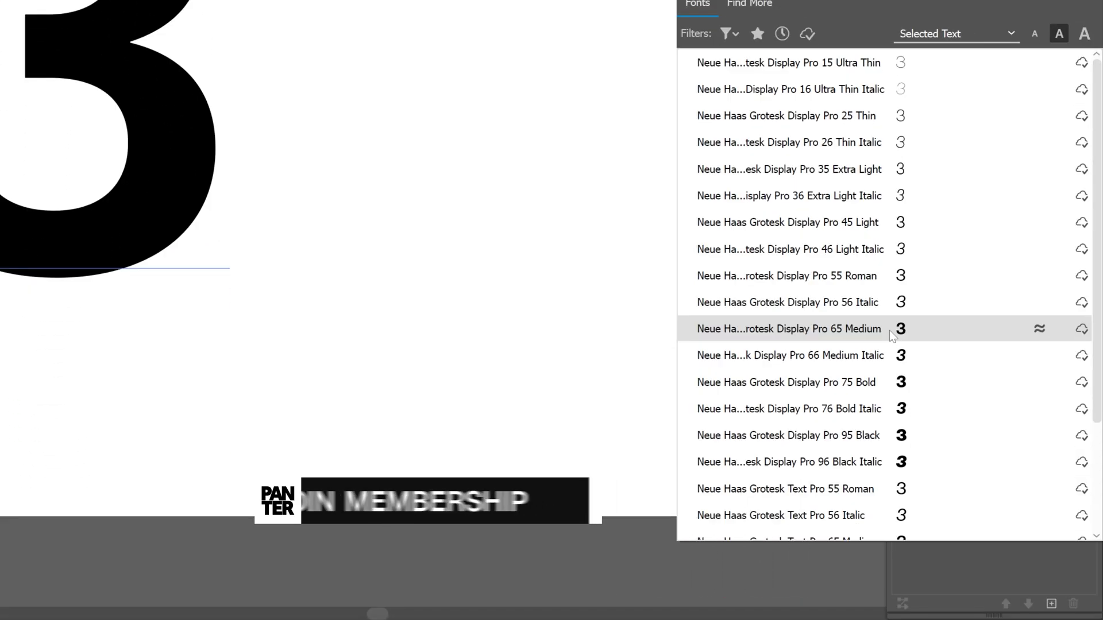
click(890, 336)
right_click(545, 231)
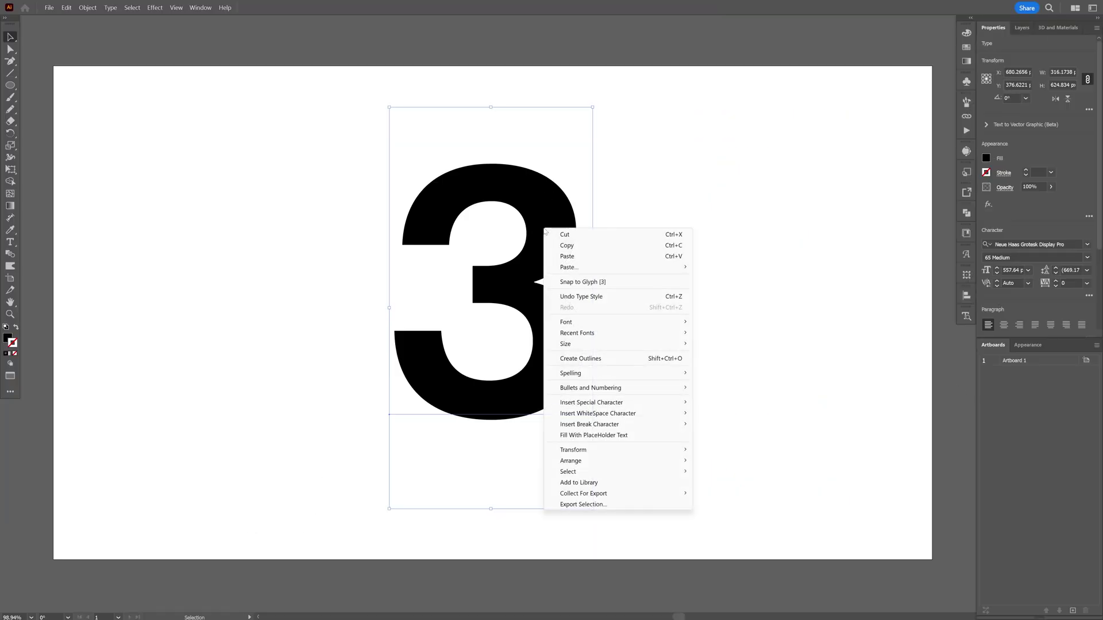
click(580, 358)
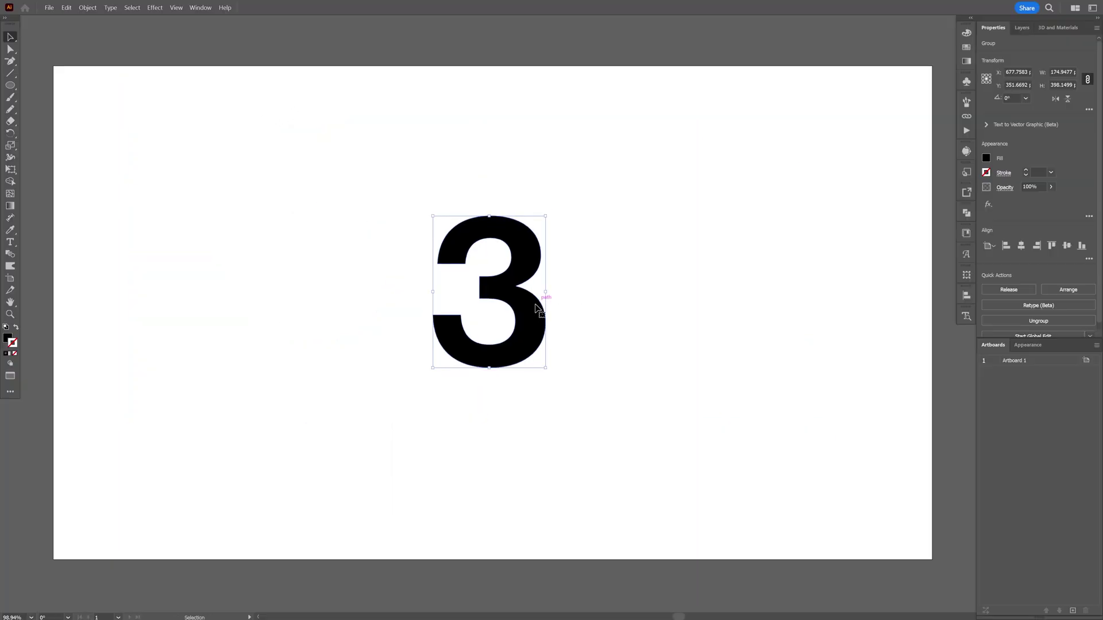
Duplicate the 3 below the original and draw a vertical line down across the upper 3.
drag(535, 313, 516, 391)
scroll(492, 213, up, 5)
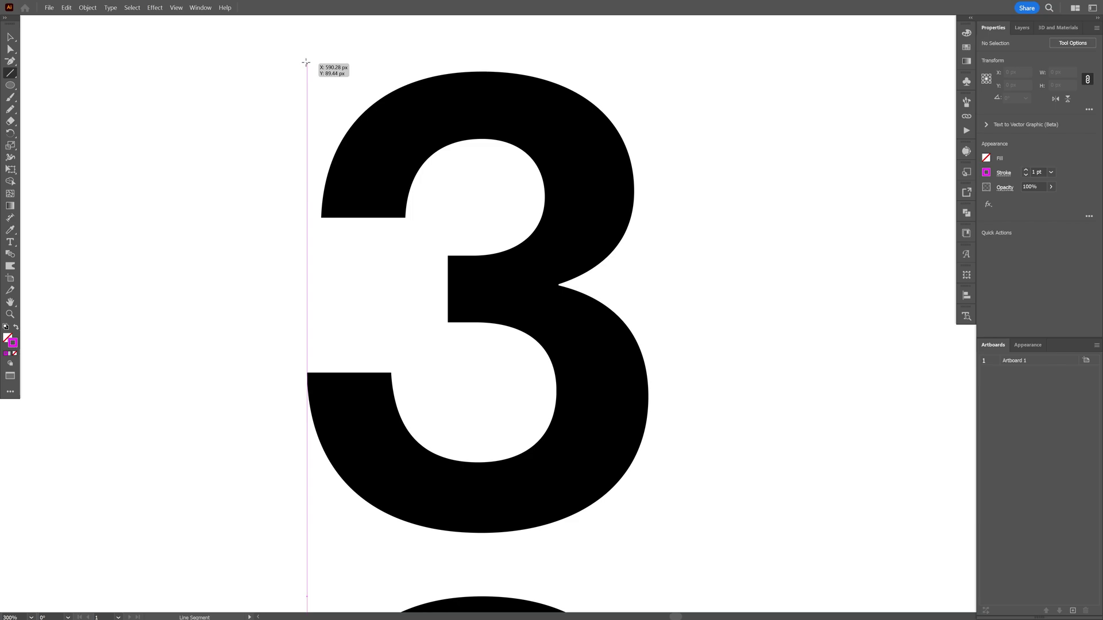
drag(306, 61, 341, 566)
Copy the line into four evenly spaced vertical lines stretched across the 3's width.
key(v)
drag(308, 518, 339, 521)
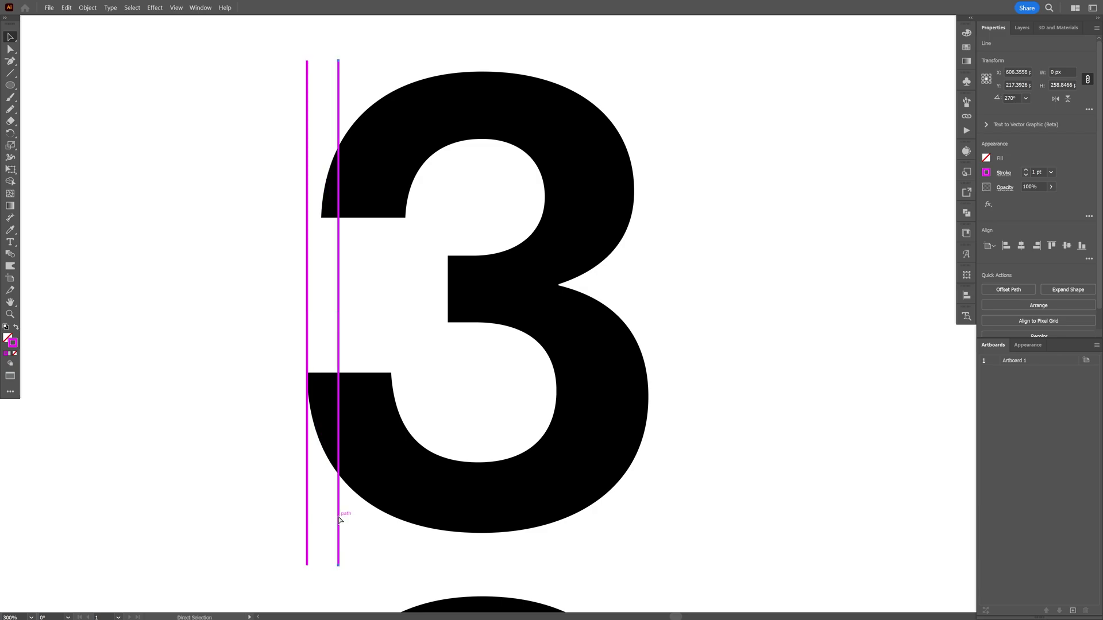
key(ctrl+d)
key(ctrl+d)
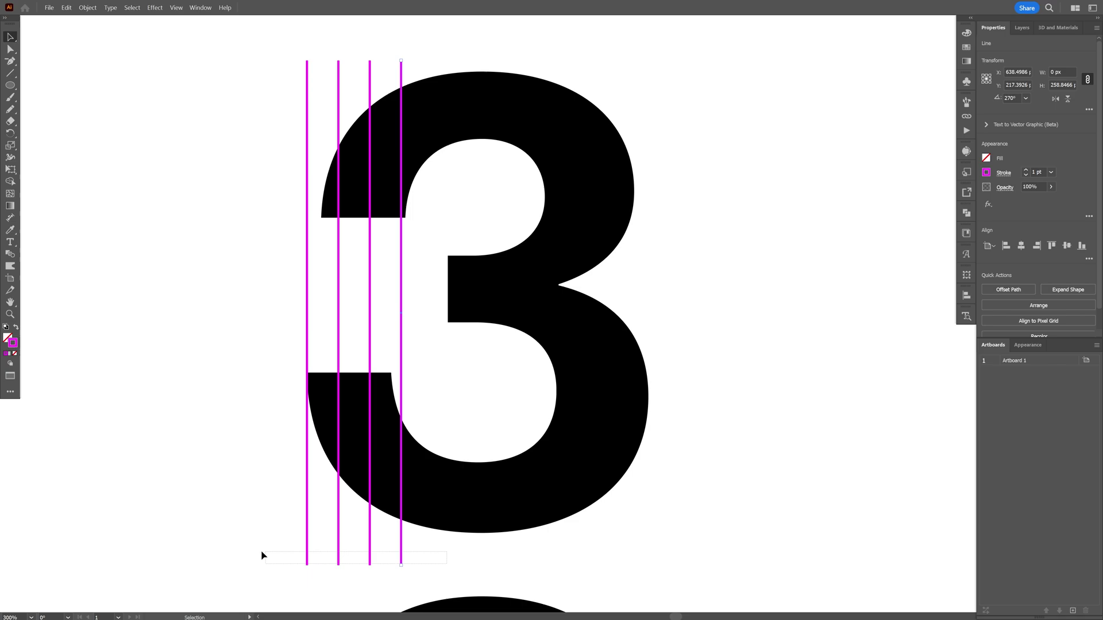
drag(261, 555, 261, 555)
drag(398, 318, 650, 330)
Copy the four vertical lines down onto the lower 3 and shift them right.
key(ctrl+minus)
scroll(615, 239, up, 1)
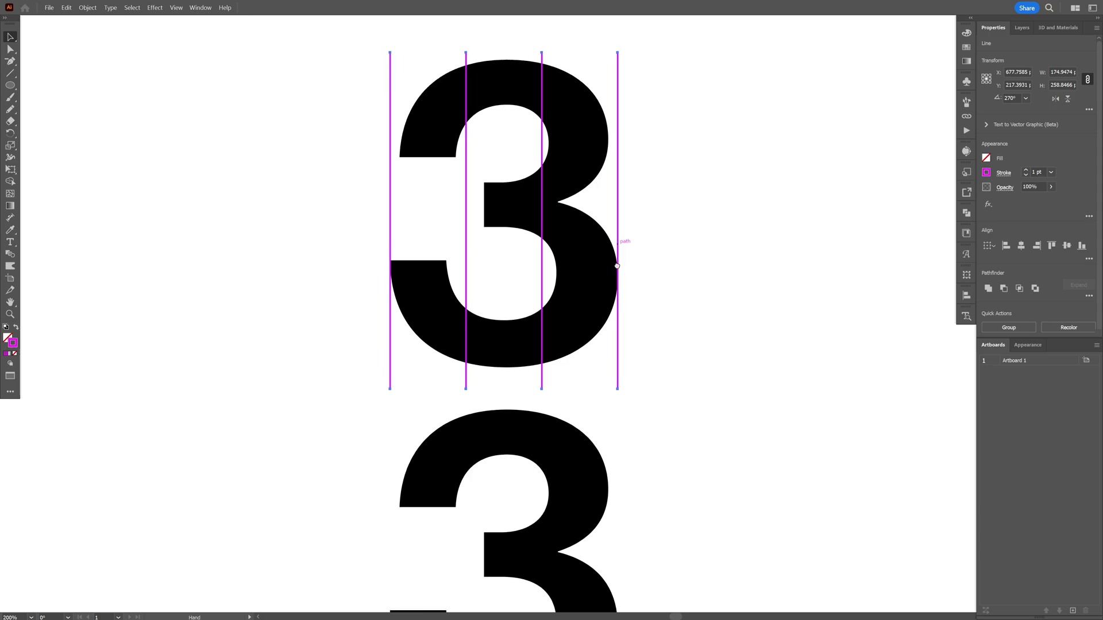
scroll(615, 230, down, 2)
drag(617, 44, 636, 394)
key(ctrl+plus)
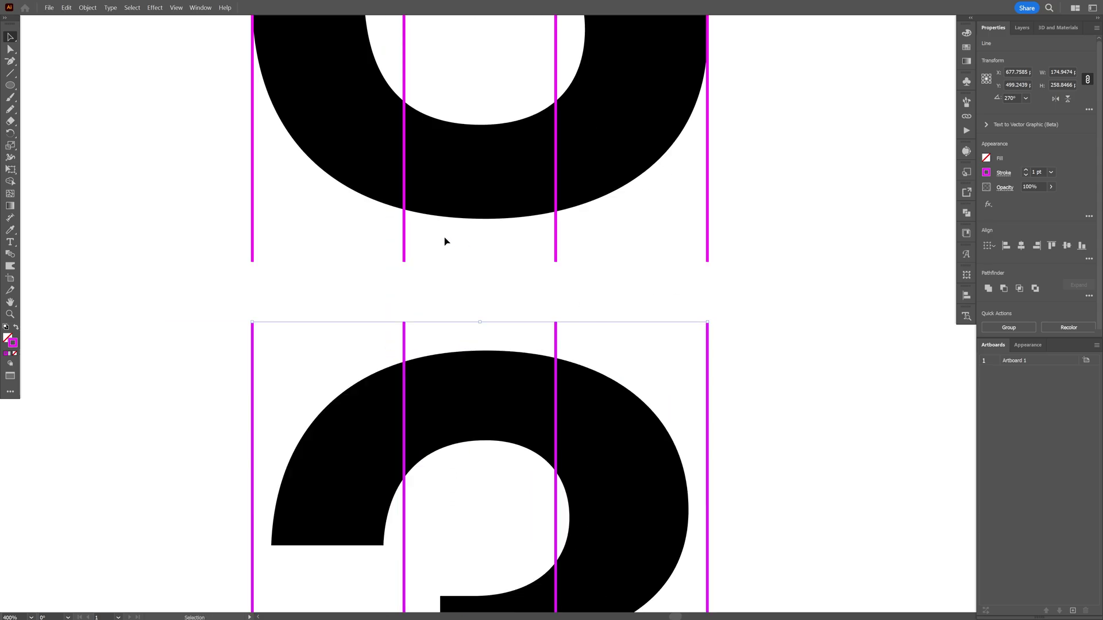
alt+scroll(445, 242, up, 1)
drag(387, 380, 500, 385)
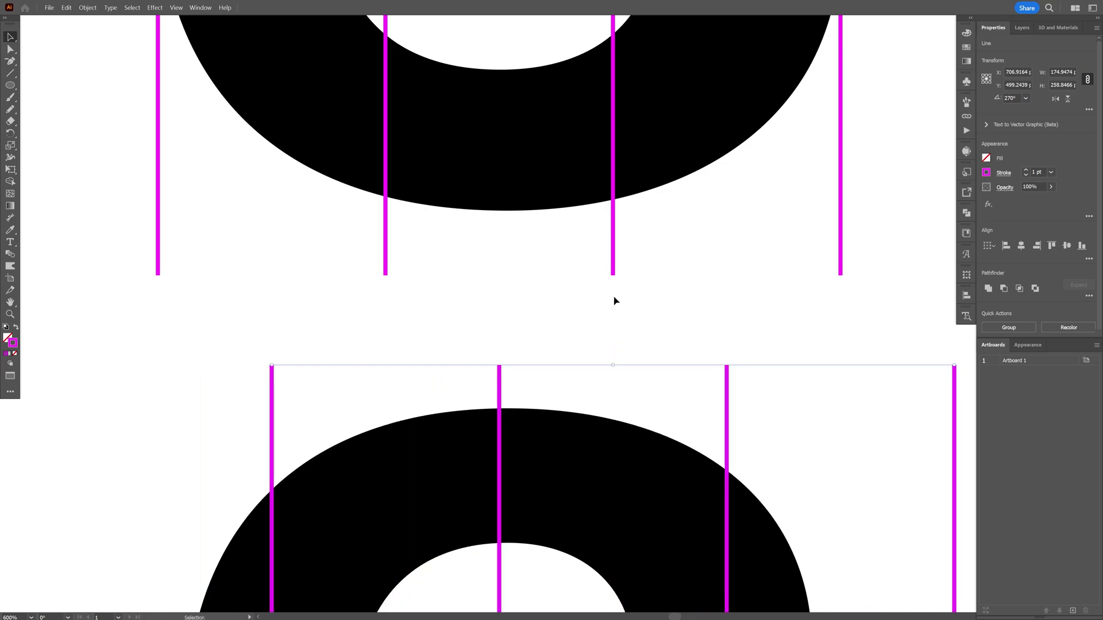
Extend the top line's bottom end downward with the Direct Selection tool.
key(a)
drag(613, 274, 612, 411)
scroll(657, 383, up, 2)
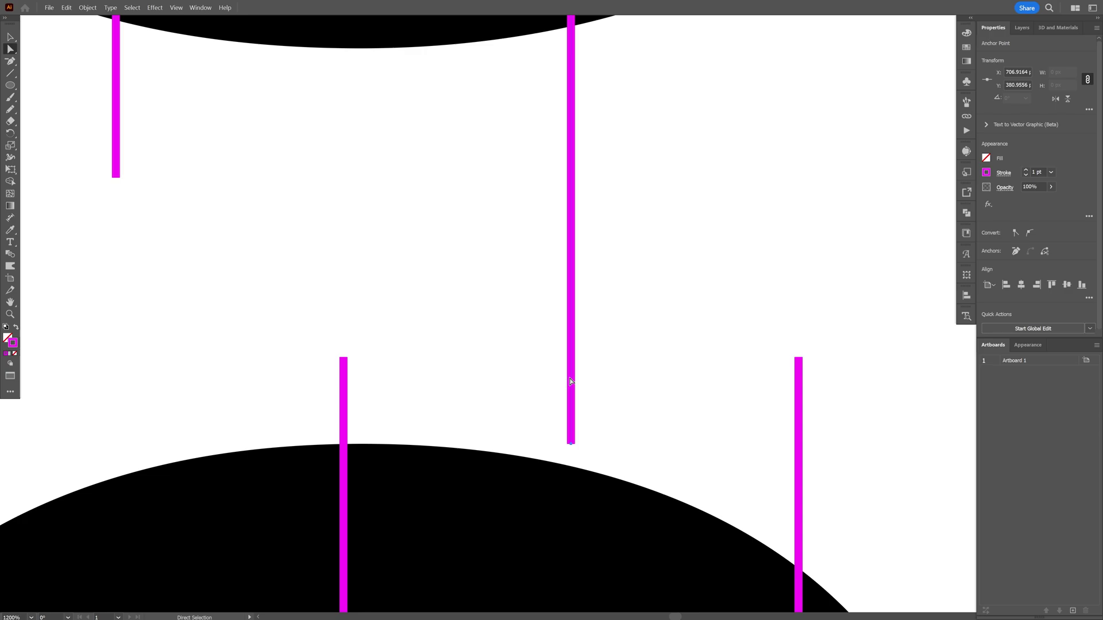
key(v)
click(661, 337)
Draw a circle between two neighbouring lines and delete its right point to leave a half circle.
scroll(475, 352, down, 3)
scroll(266, 330, up, 1)
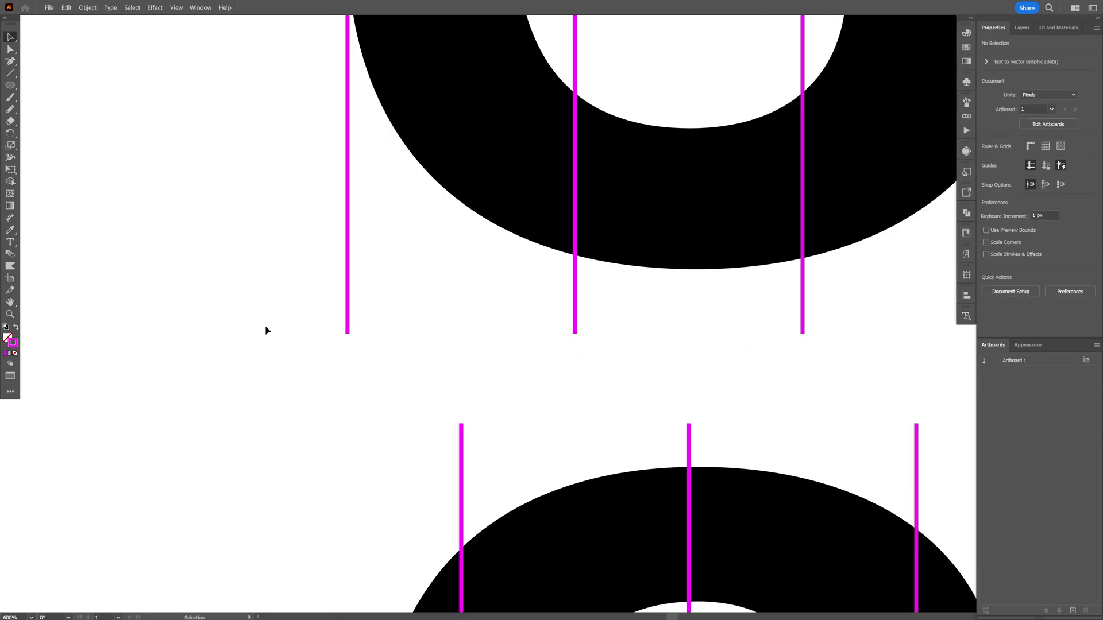
scroll(384, 344, down, 1)
scroll(426, 352, up, 1)
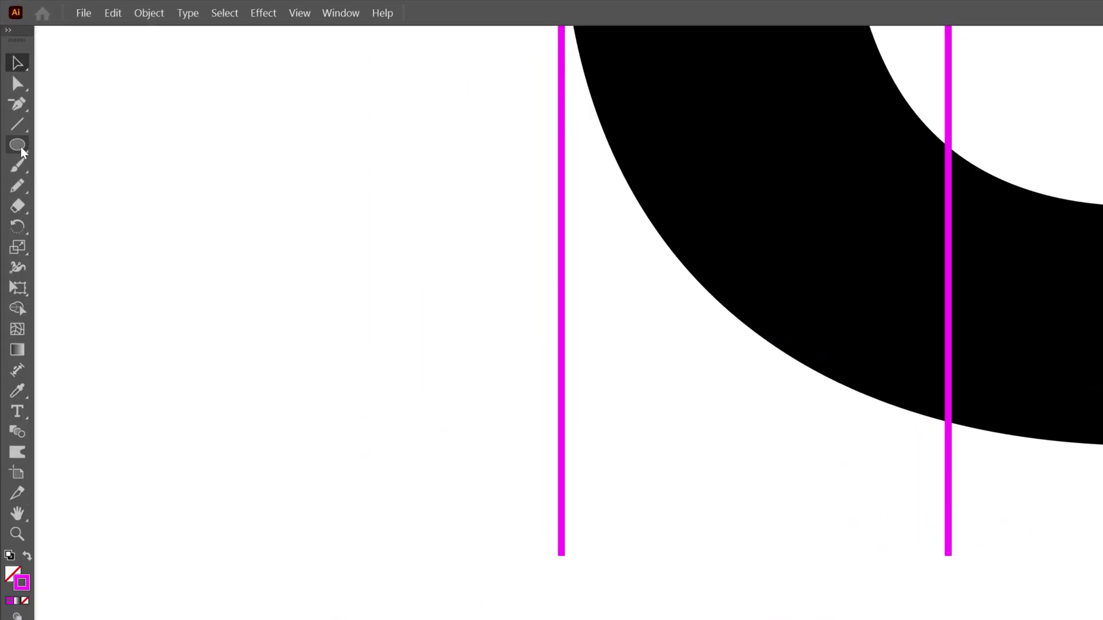
click(10, 85)
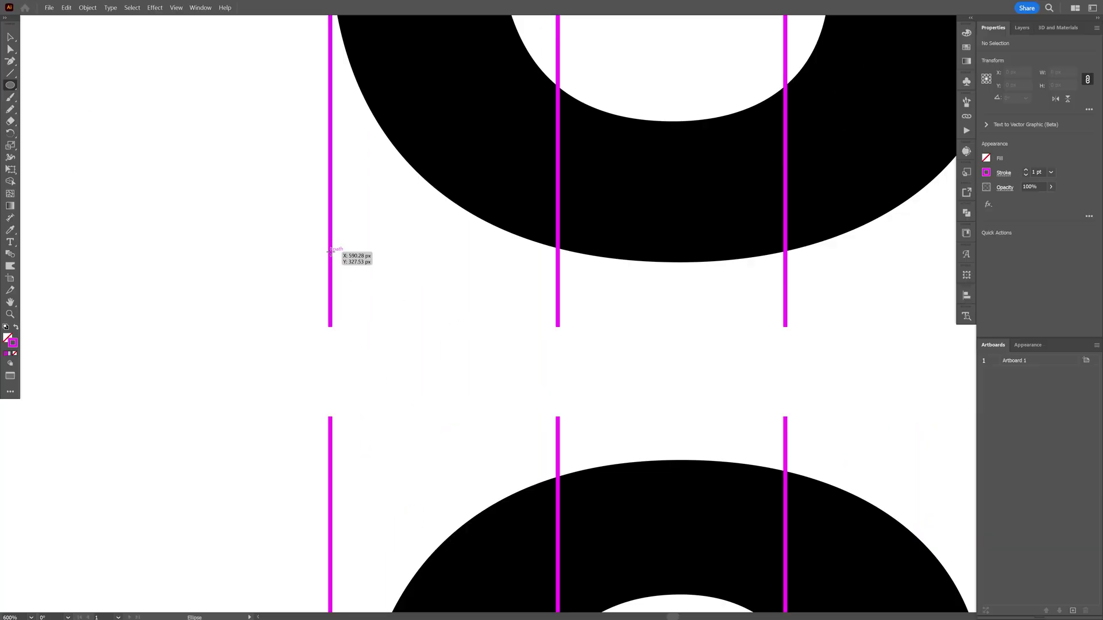
drag(330, 251, 561, 297)
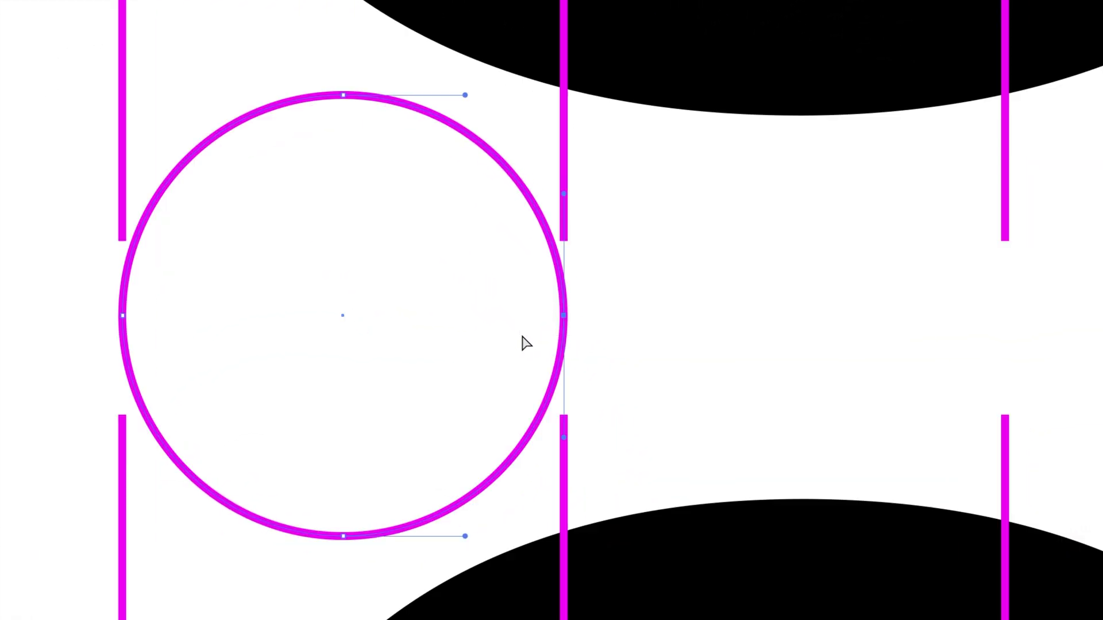
key(Delete)
Snap the half circle onto the line intersection as a guide, then delete it.
drag(317, 532, 319, 461)
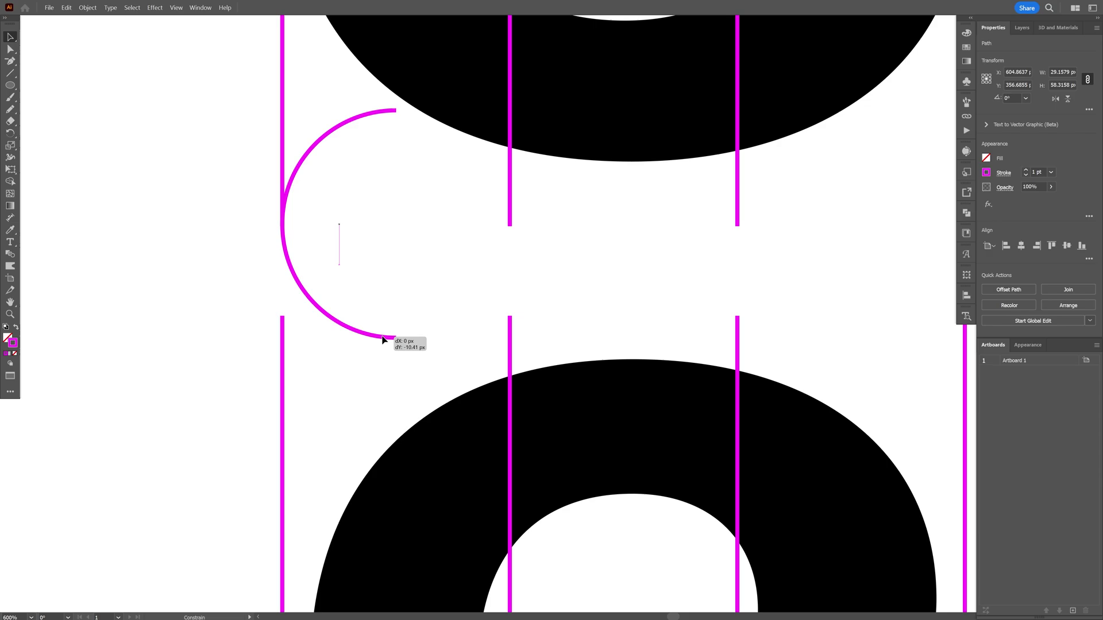
drag(383, 338, 384, 319)
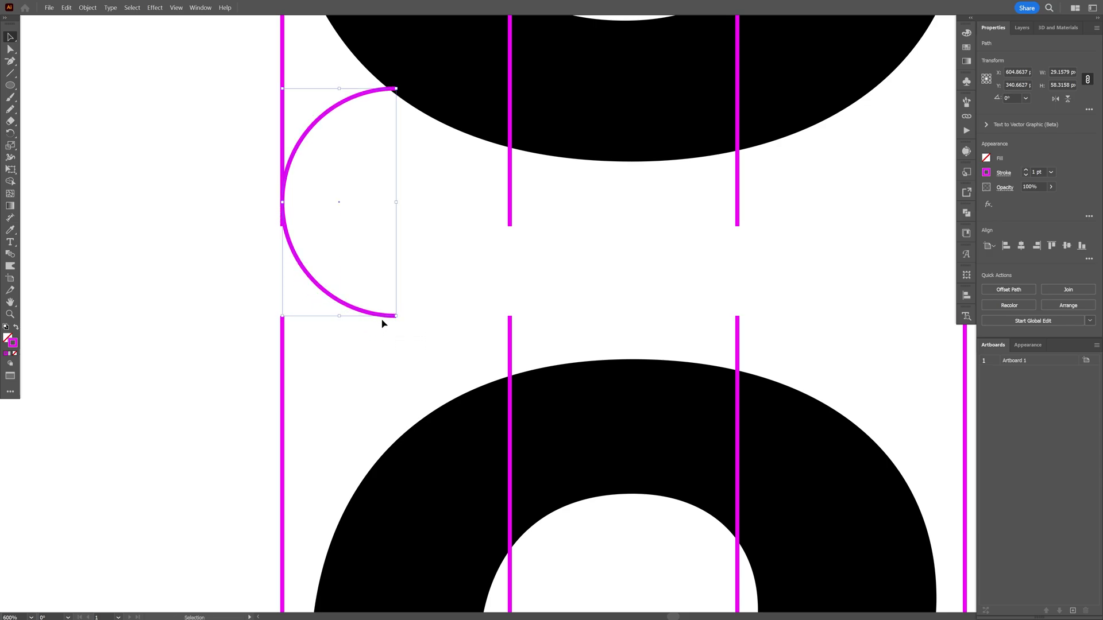
click(716, 340)
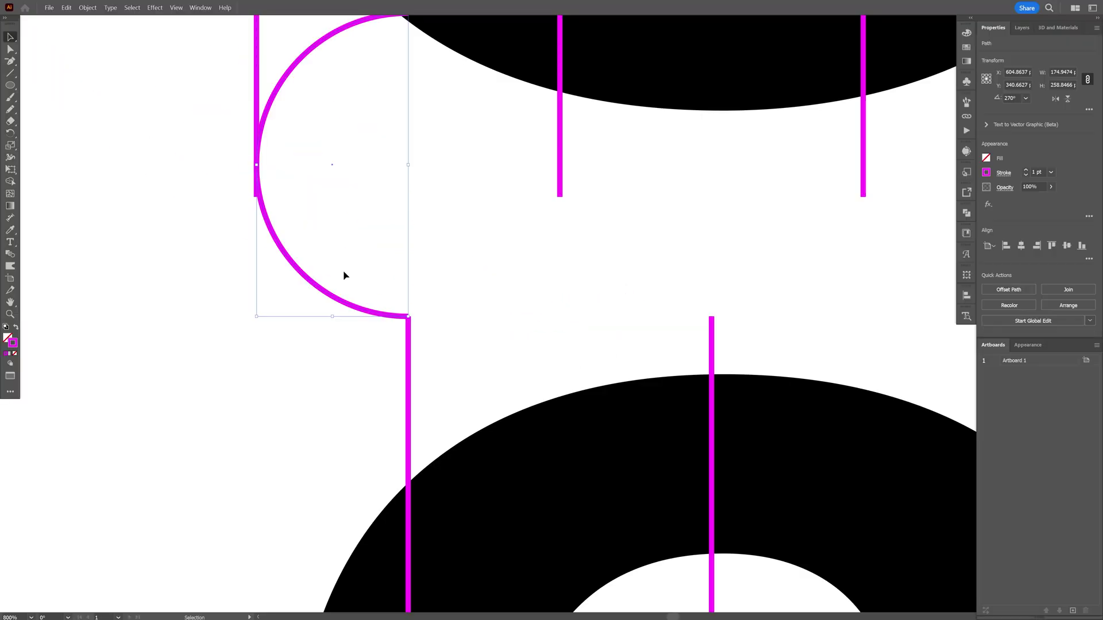
key(Delete)
key(ctrl+0)
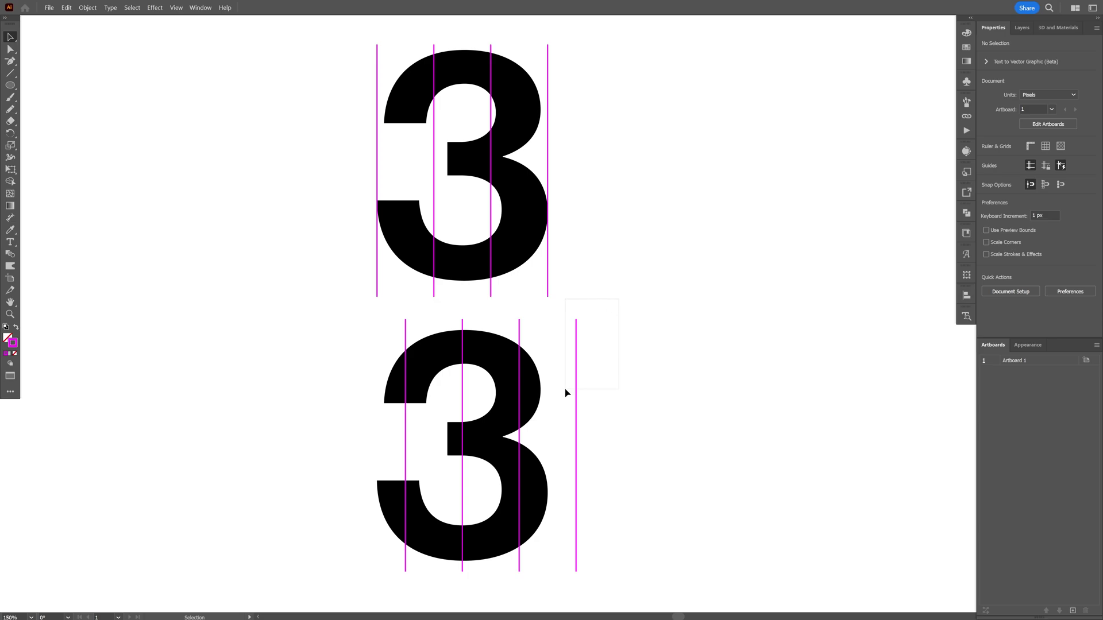
Select both 3s with all the lines and apply Pathfinder Divide.
scroll(598, 386, up, 1)
drag(664, 462, 340, 98)
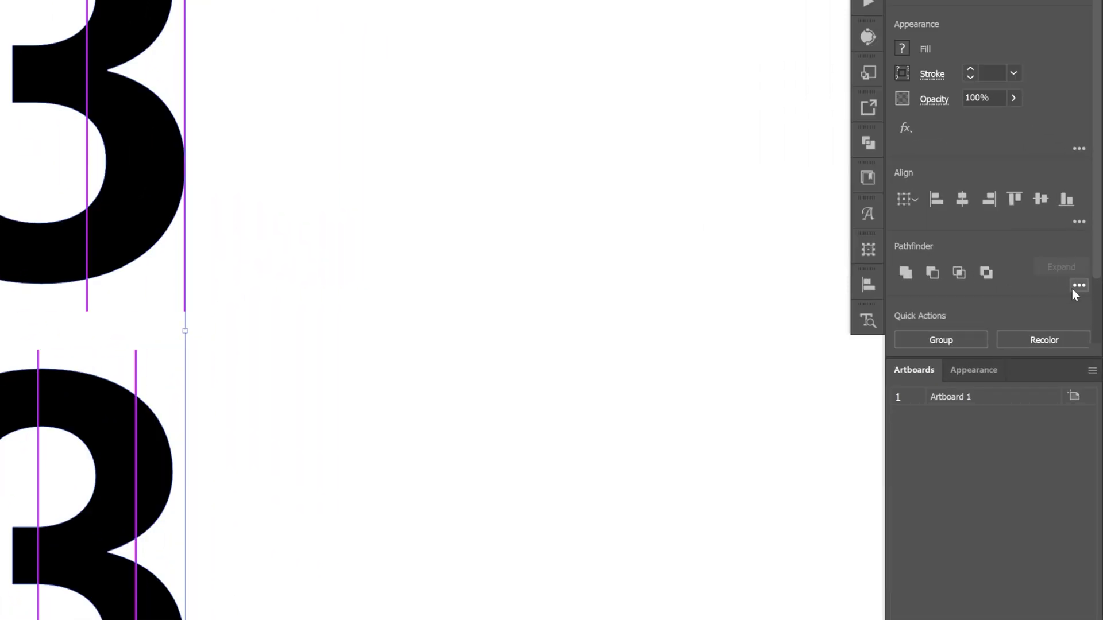
click(1078, 286)
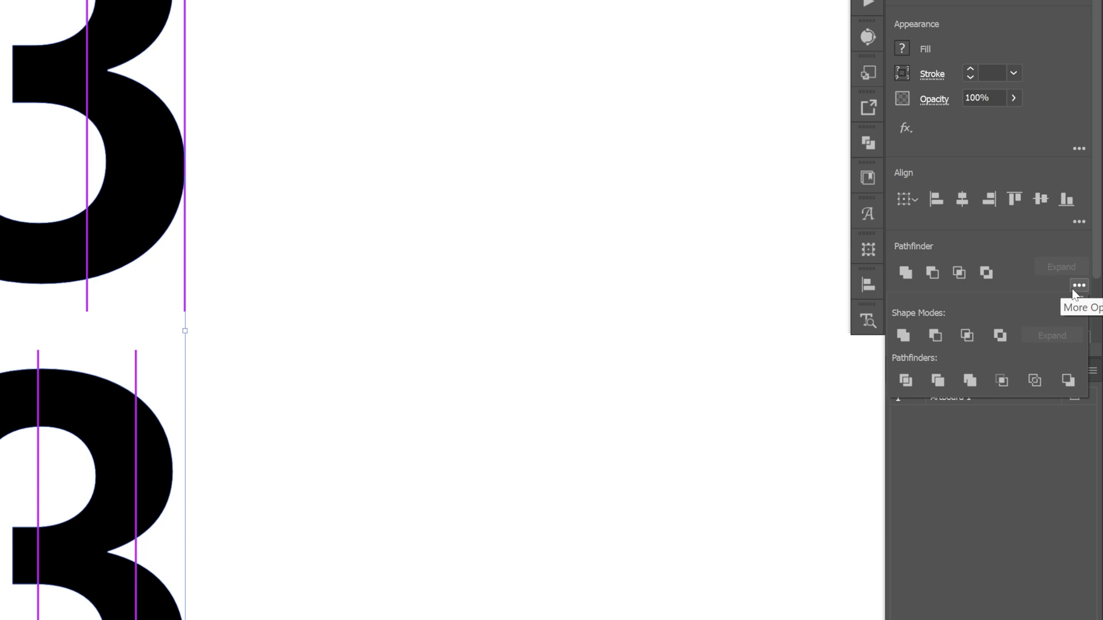
click(904, 381)
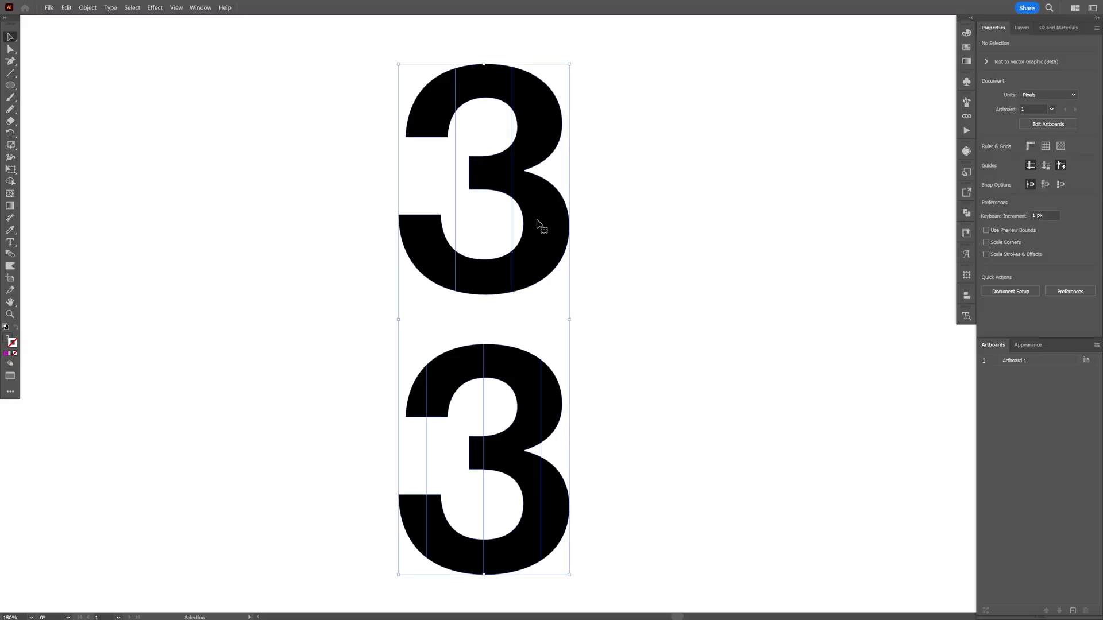
Ungroup the divided pieces into separate strips.
right_click(539, 224)
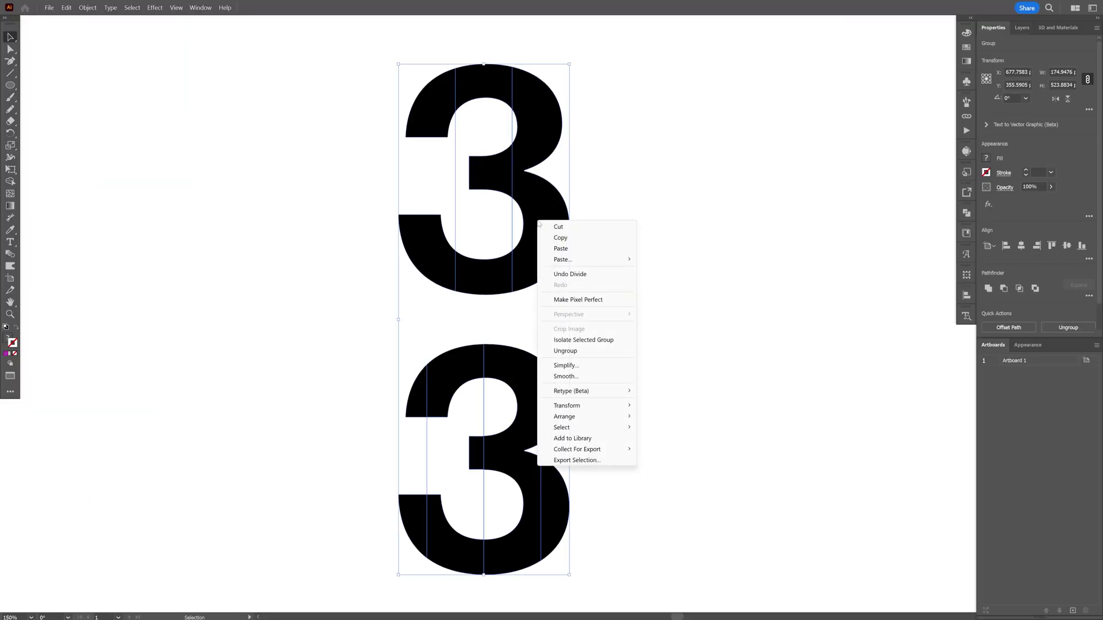
click(579, 348)
scroll(434, 471, up, 6)
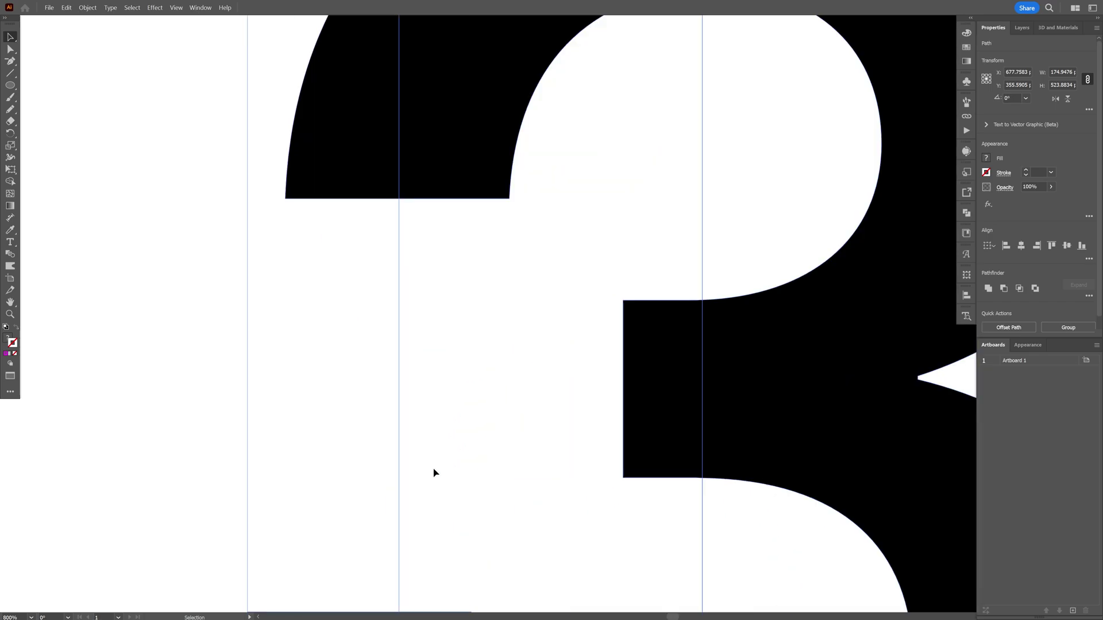
drag(433, 472, 389, 407)
click(330, 396)
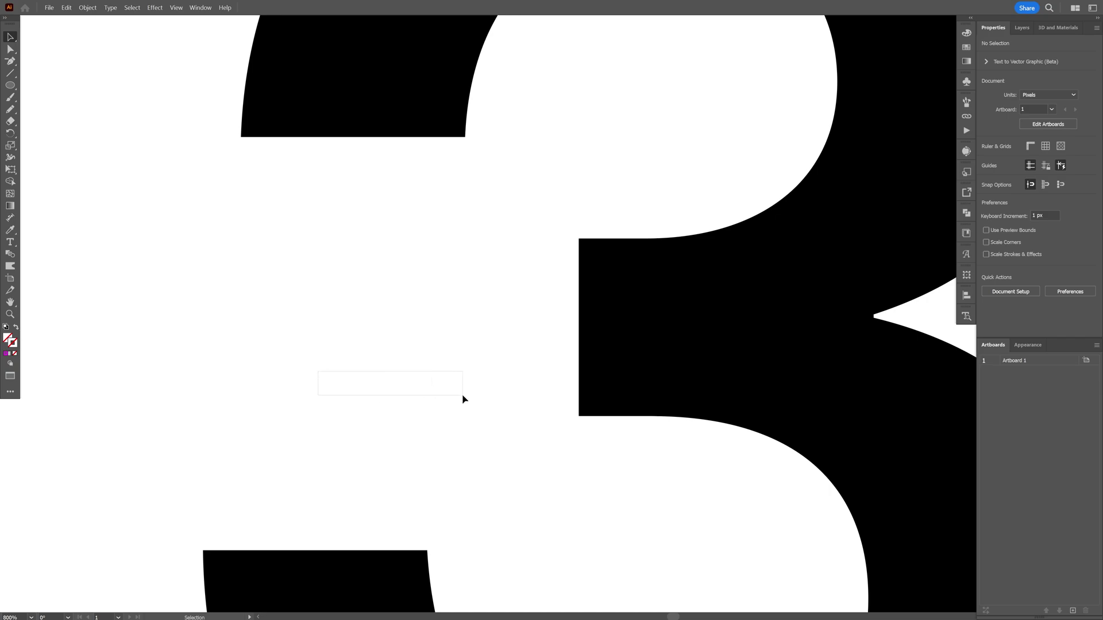
Use the Magic Wand to select all unfilled leftover cut paths by matching appearance and remove them.
drag(464, 399, 464, 398)
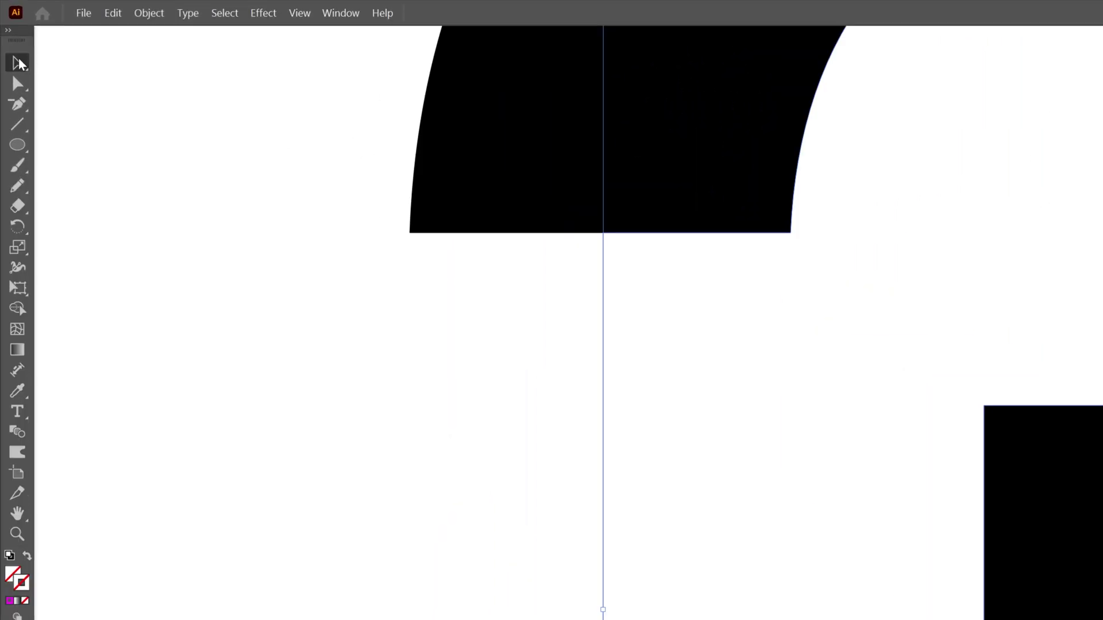
click(9, 37)
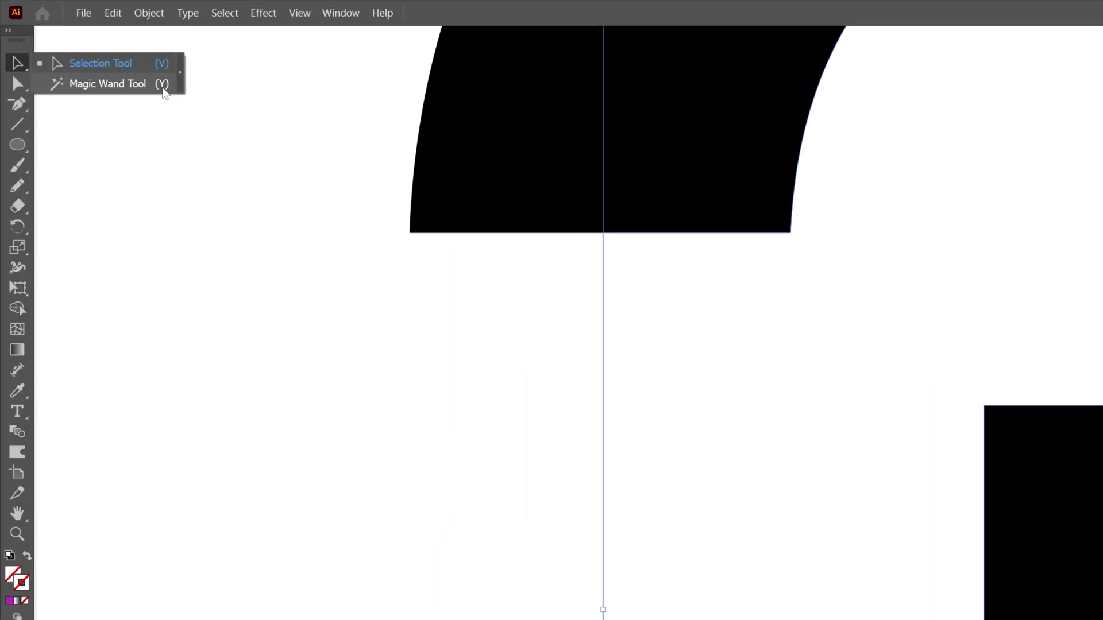
click(166, 90)
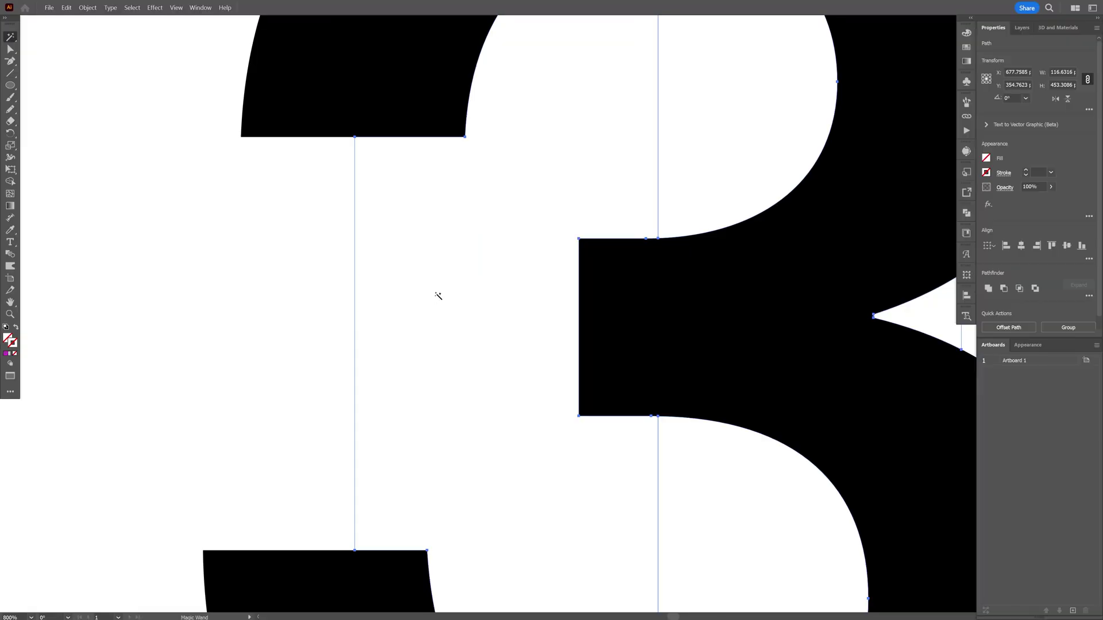
scroll(438, 296, down, 6)
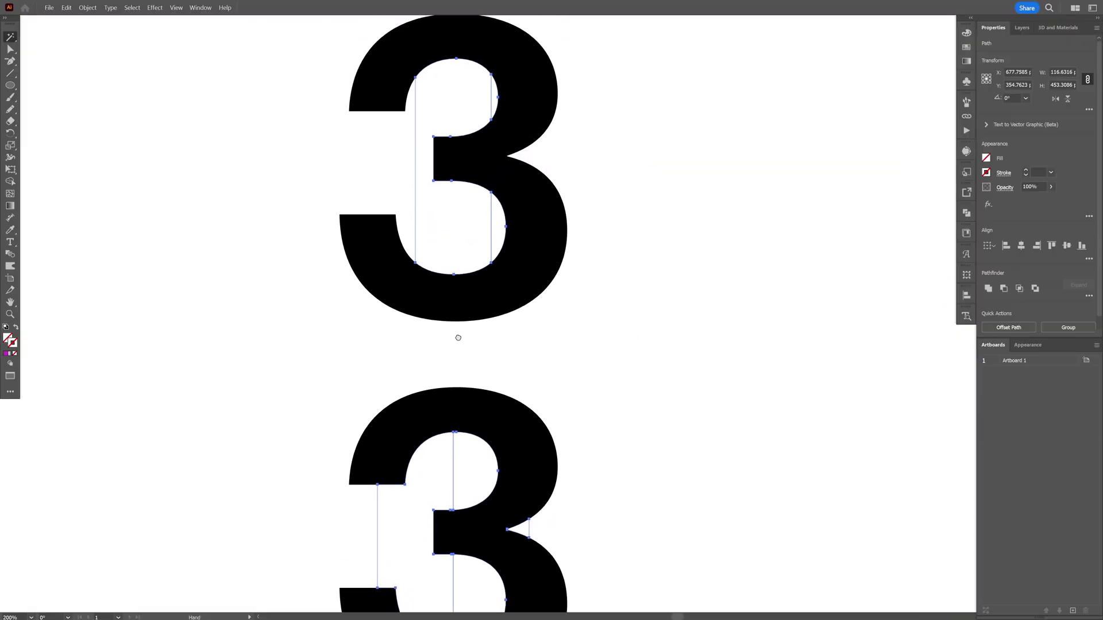
drag(458, 337, 482, 275)
click(482, 275)
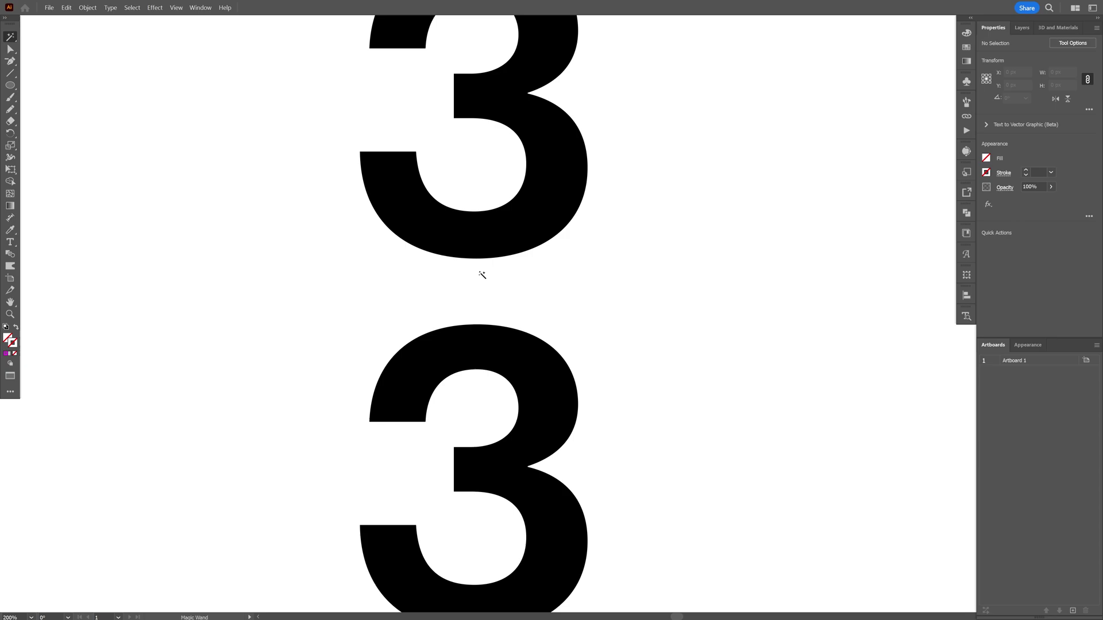
key(ctrl+plus)
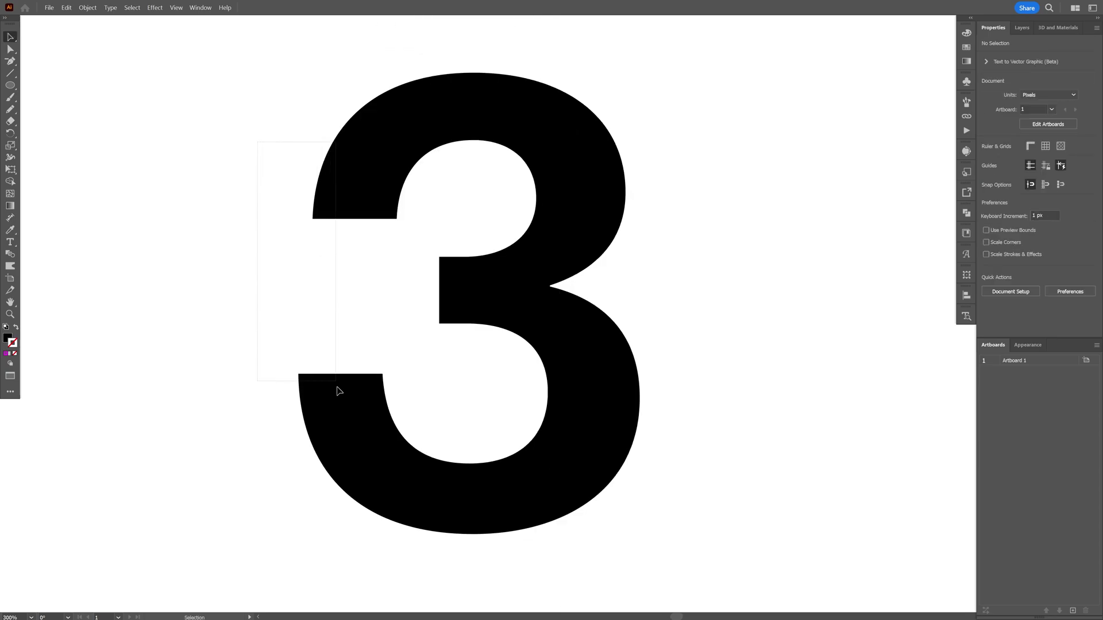
Join the paths of the 3's left piece into one.
click(344, 421)
right_click(342, 419)
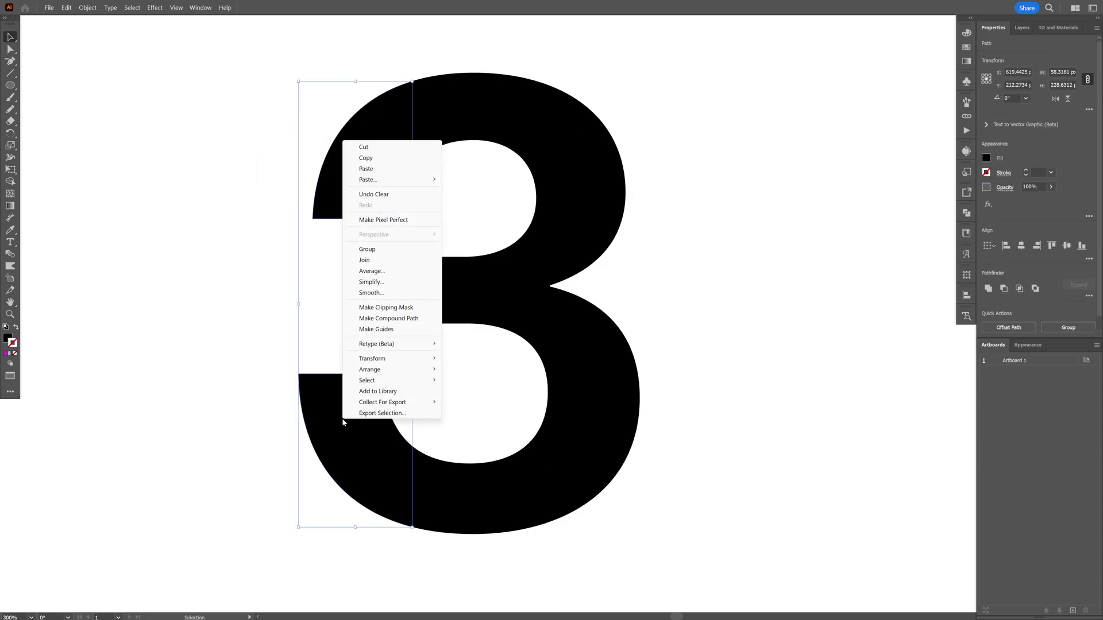
click(390, 257)
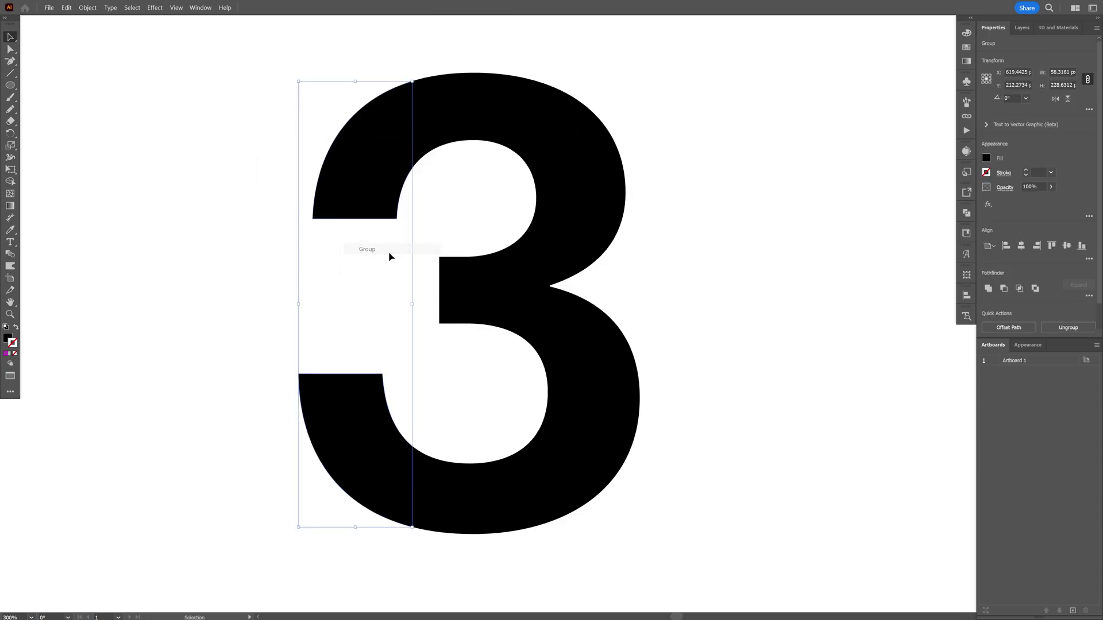
right_click(480, 469)
right_click(333, 184)
click(662, 384)
click(689, 295)
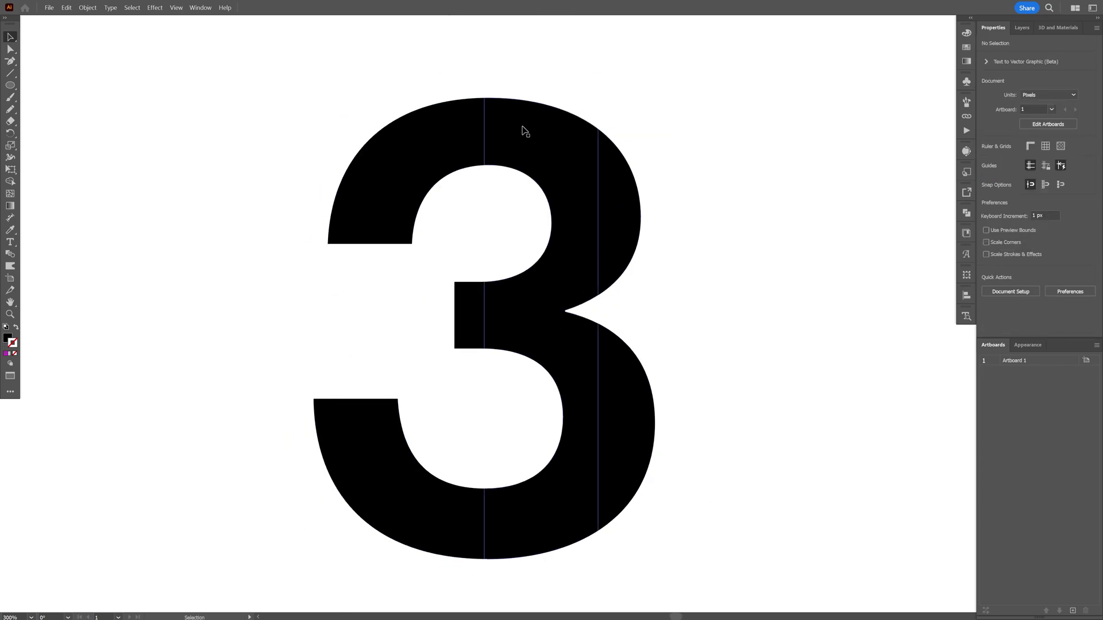
Select the middle slice and read its 58.3158 px width in the Properties panel.
click(542, 147)
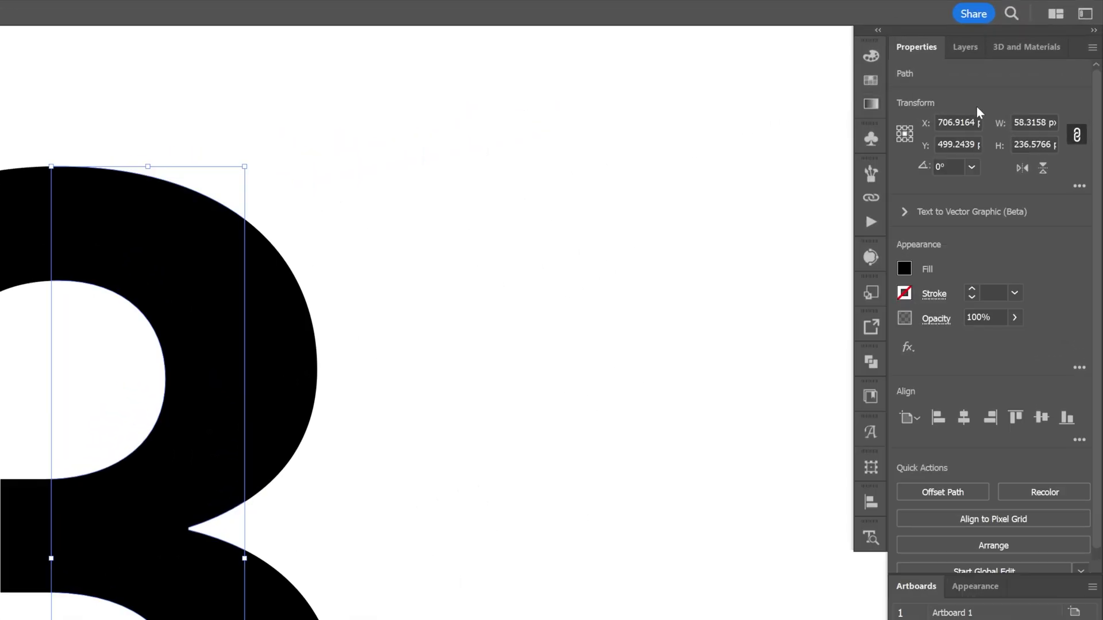
drag(1031, 122, 1012, 122)
click(1032, 122)
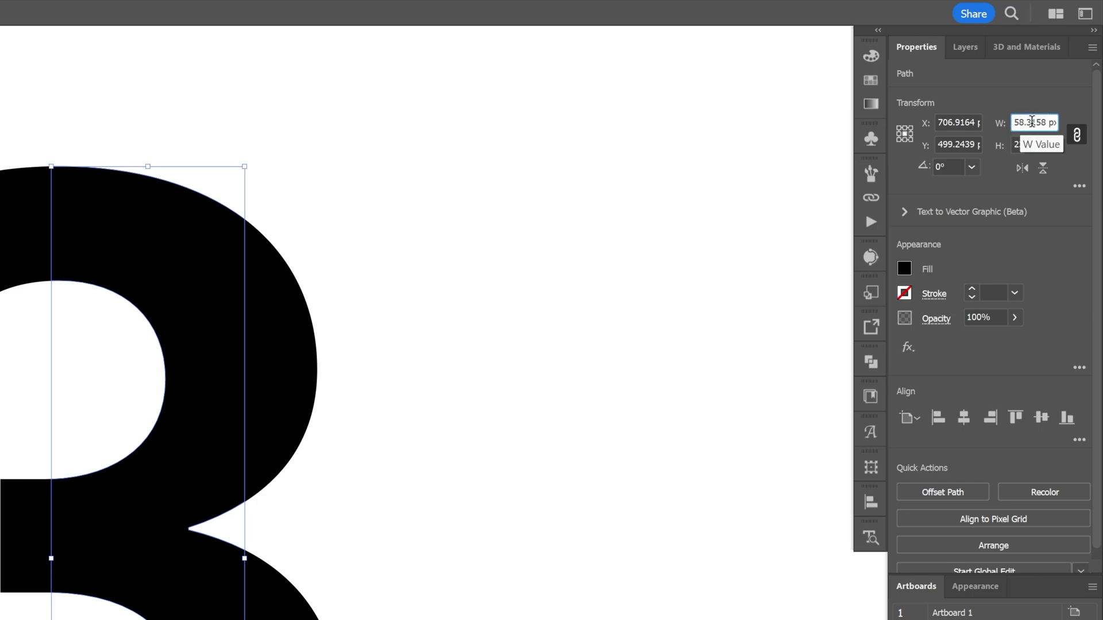
key(ctrl+a)
click(661, 300)
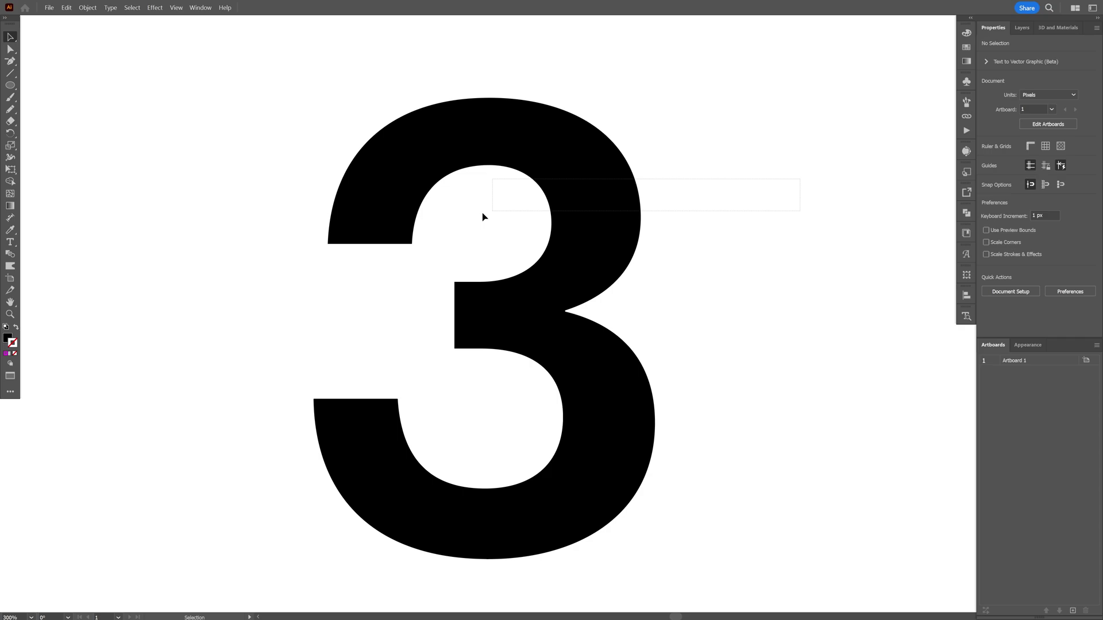
Spread the first 3's slices horizontally with 58.315 px distribute spacing.
key(ctrl+a)
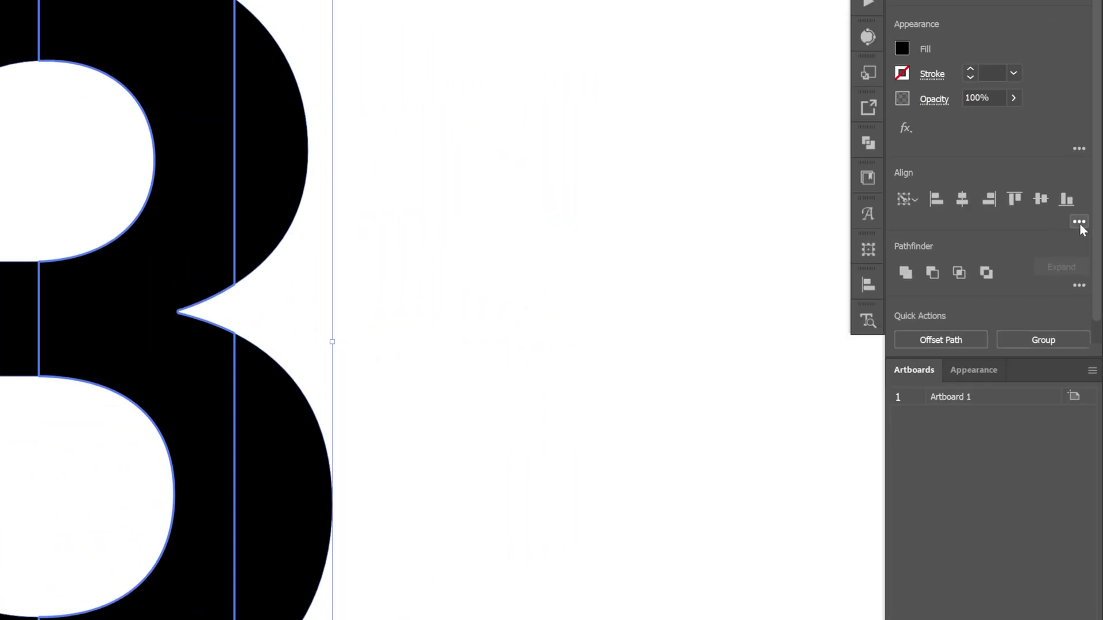
click(1080, 222)
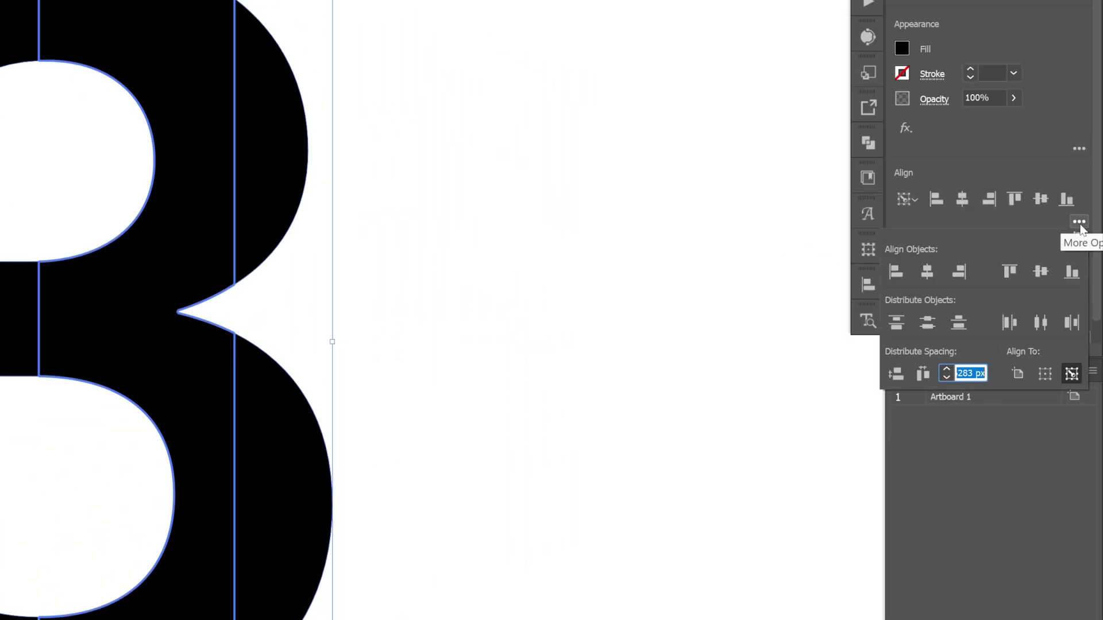
text(62.628)
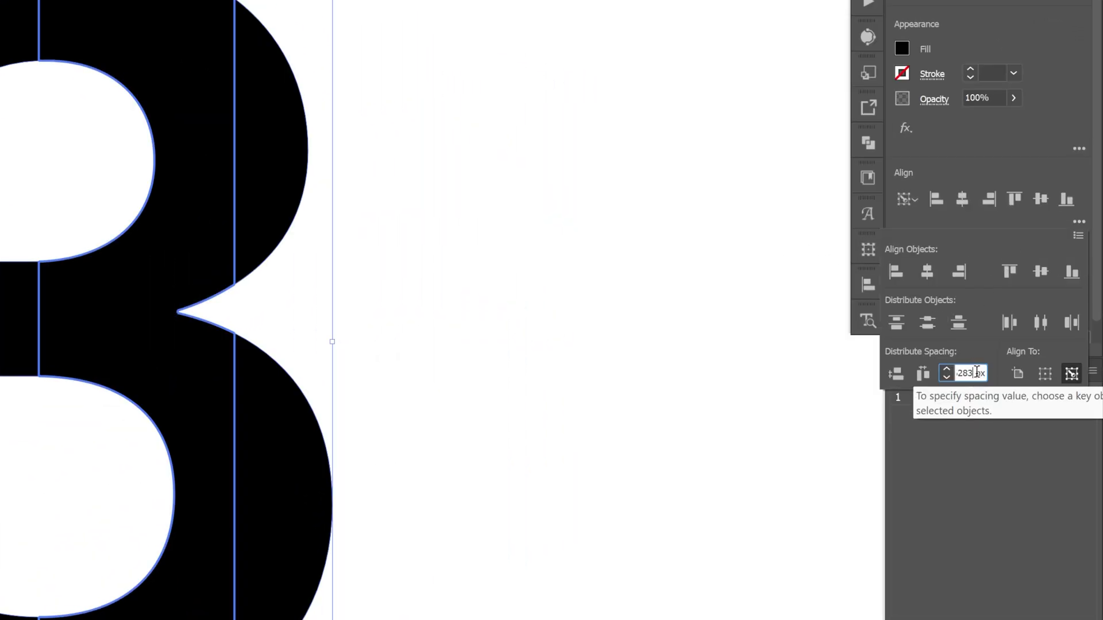
key(Return)
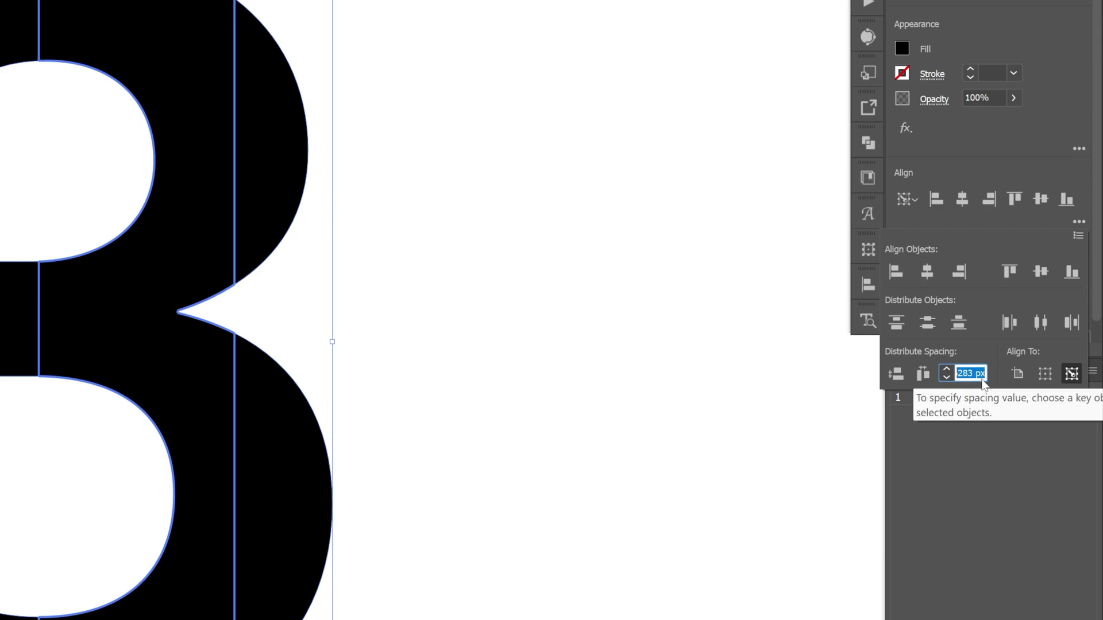
text(58.315)
key(Return)
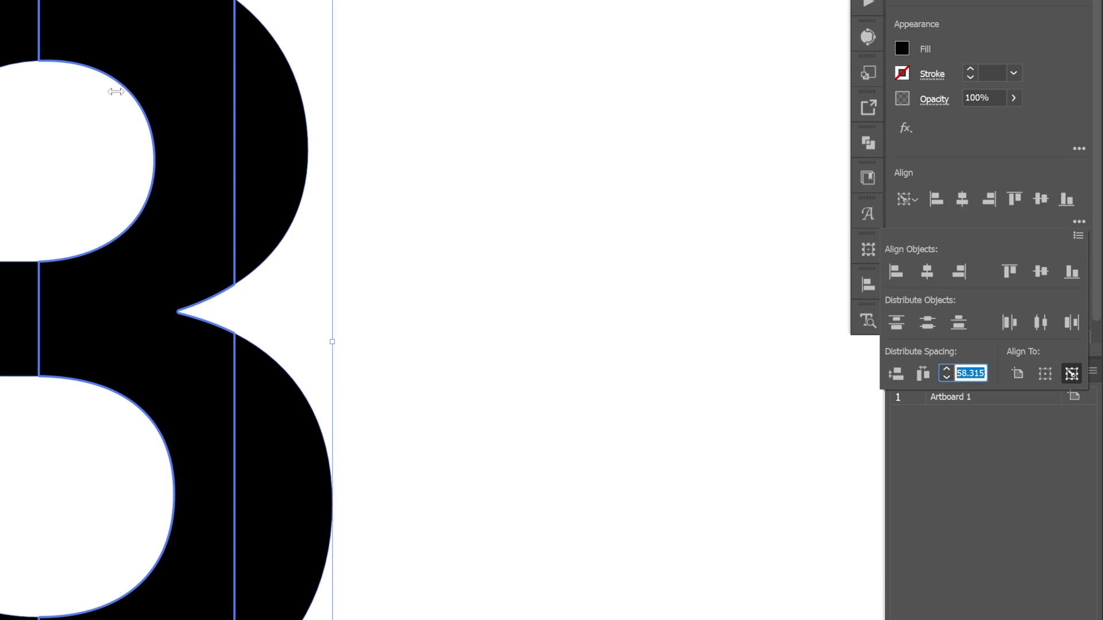
click(923, 374)
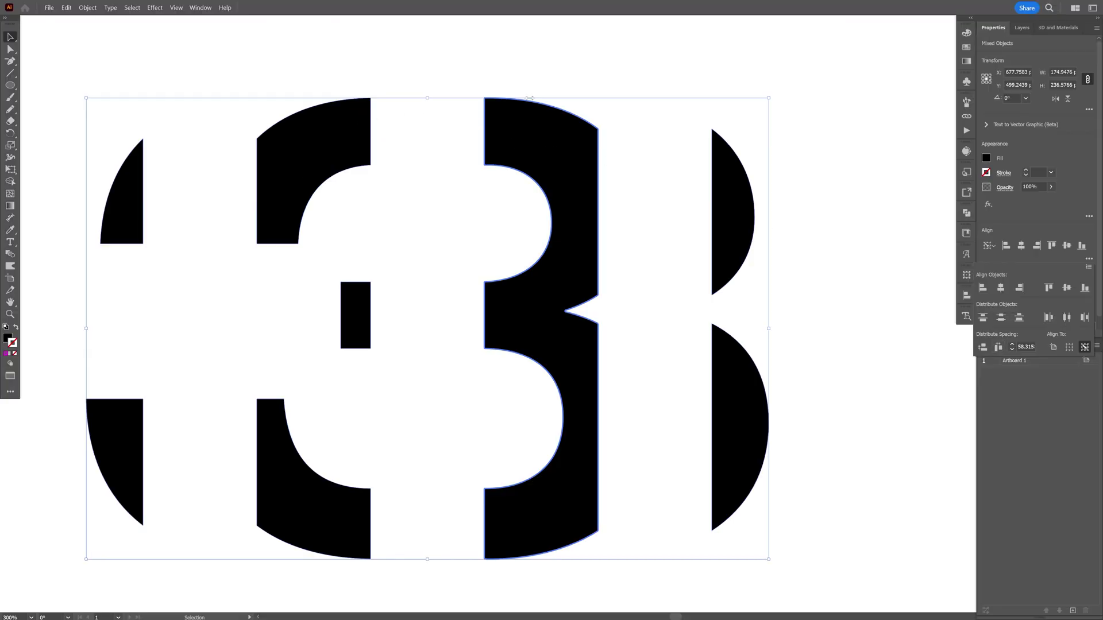
click(655, 163)
Spread the upper 3's slices apart with the same horizontal distribute spacing.
scroll(670, 148, down, 1)
scroll(644, 230, up, 6)
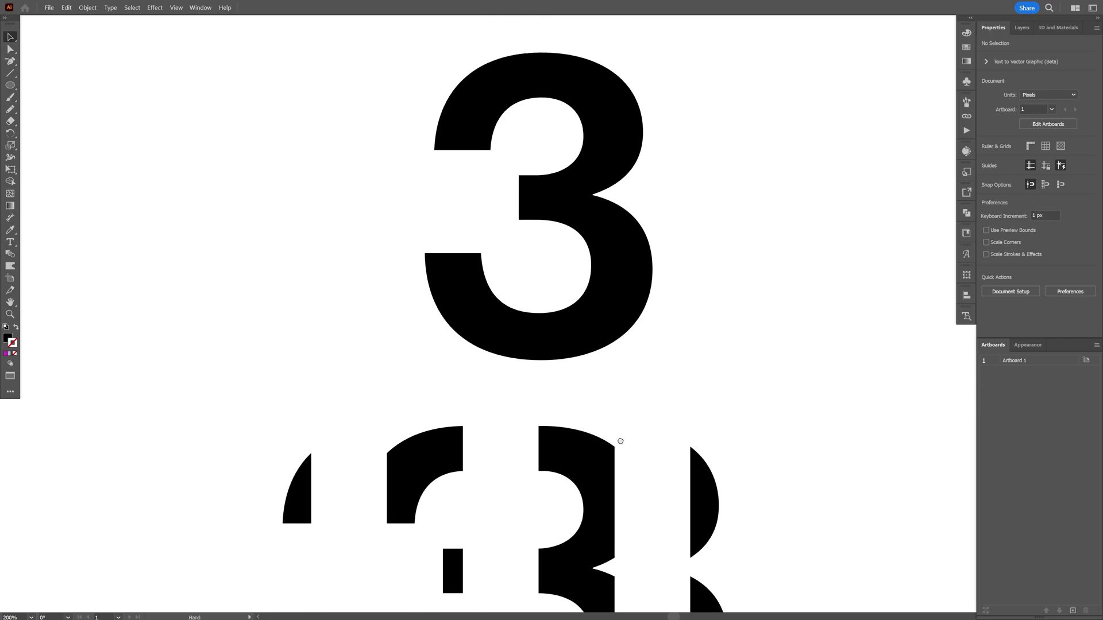
scroll(619, 253, up, 2)
scroll(618, 251, down, 1)
drag(772, 220, 423, 387)
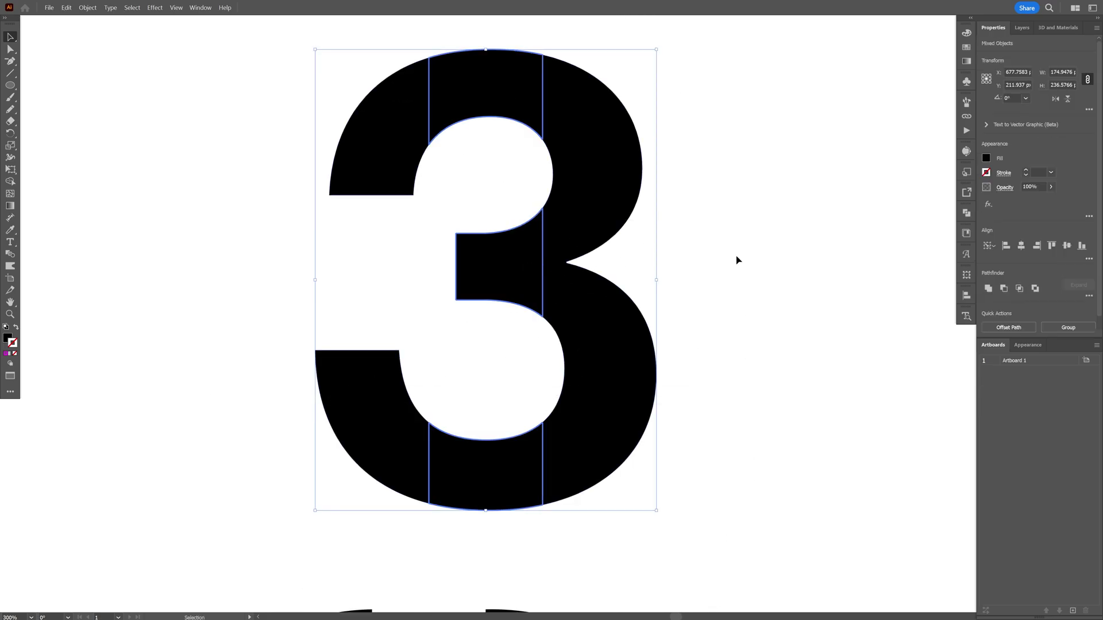
click(1089, 260)
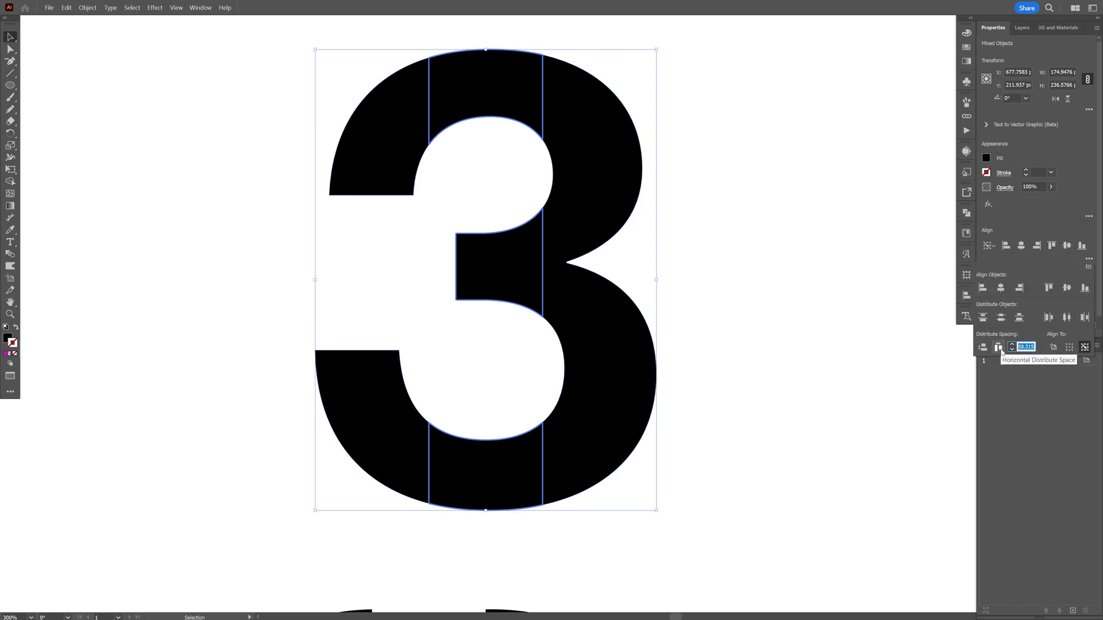
click(999, 347)
Group all slices of the upper 3 together.
key(ctrl+minus)
key(ctrl+minus)
click(759, 229)
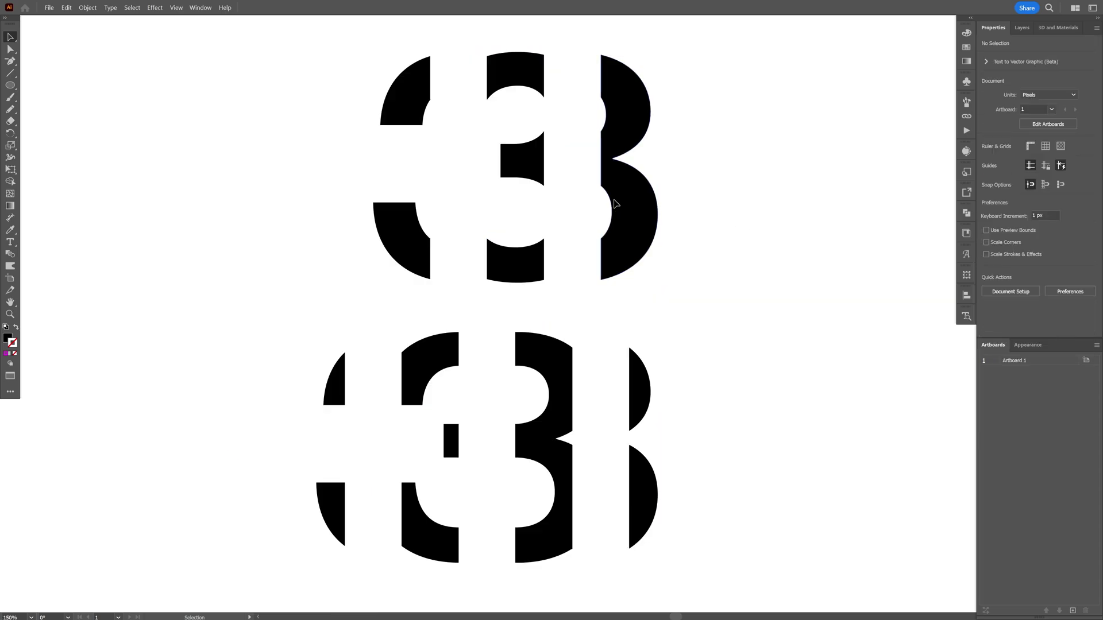
click(637, 173)
key(a)
key(ctrl+a)
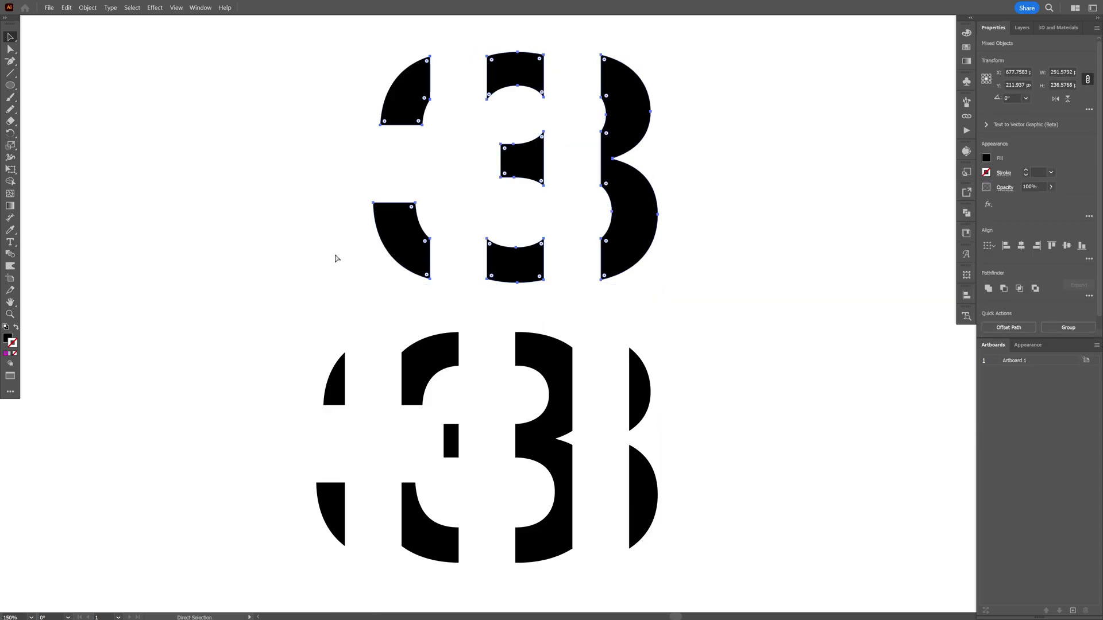
key(ctrl+g)
Overlap the lower 3's slices onto the upper 3 and squeeze them into one narrower striped 3.
drag(739, 370, 243, 509)
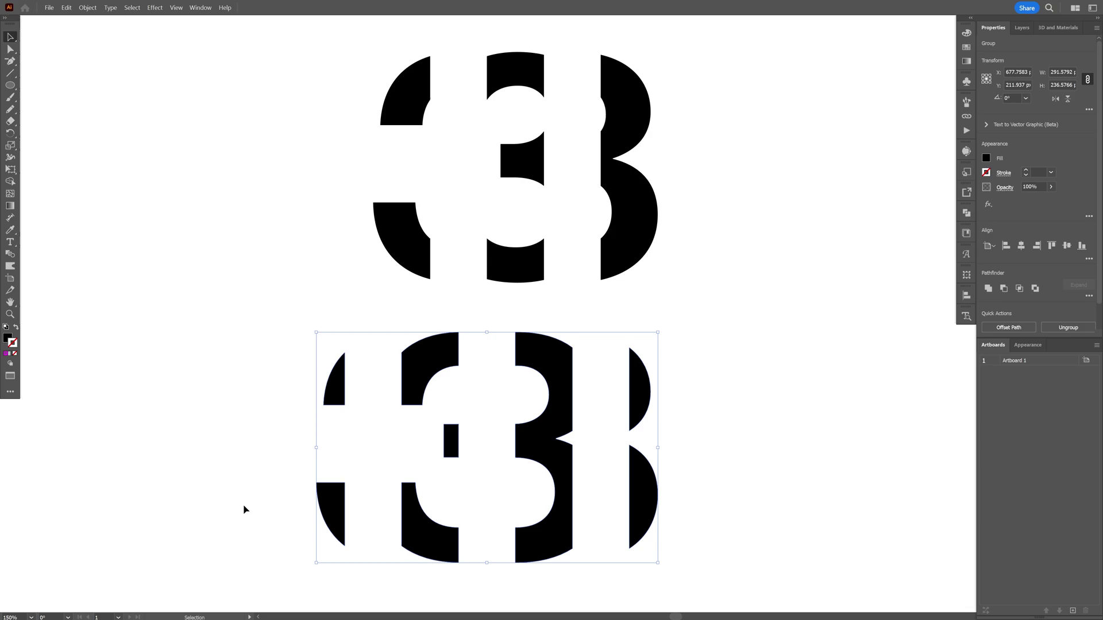
key(v)
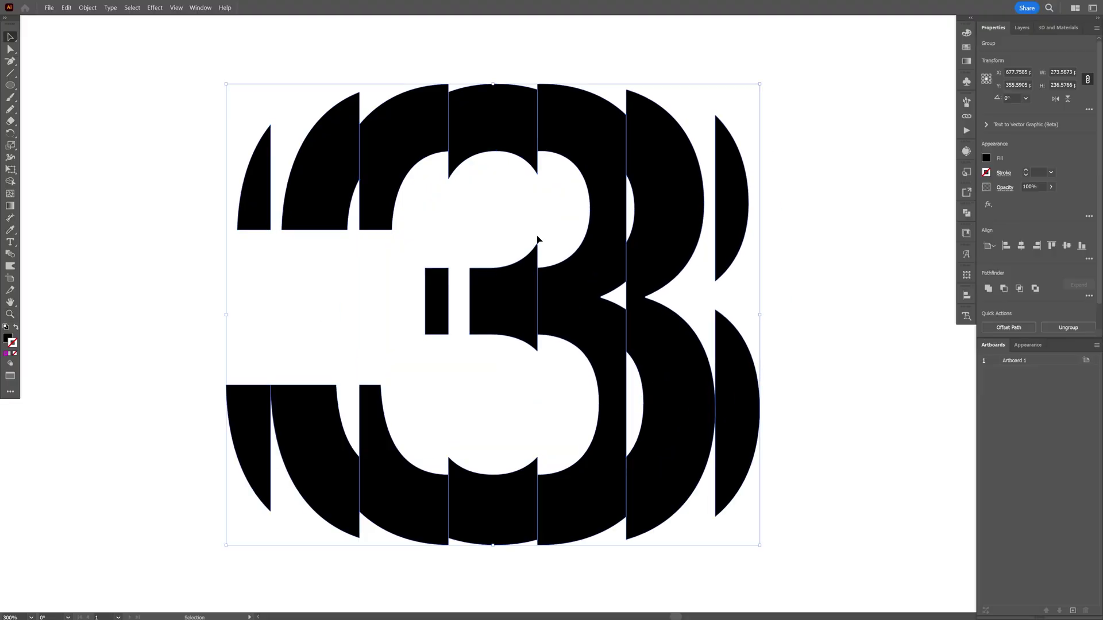
alt+click(519, 213)
alt+click(516, 212)
key(v)
key(ctrl+shift+a)
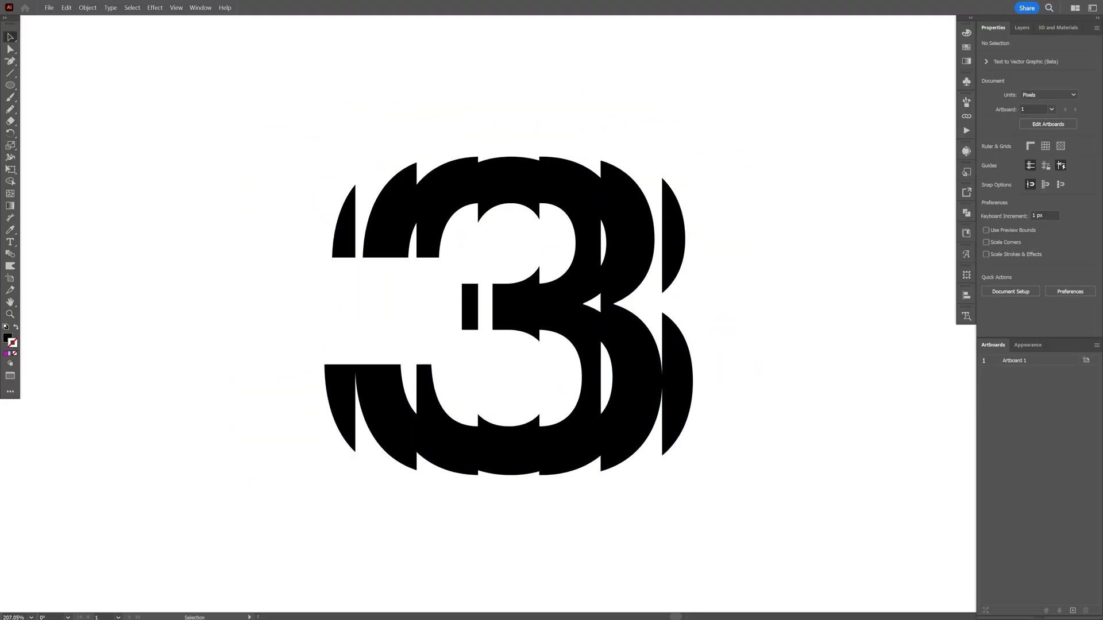